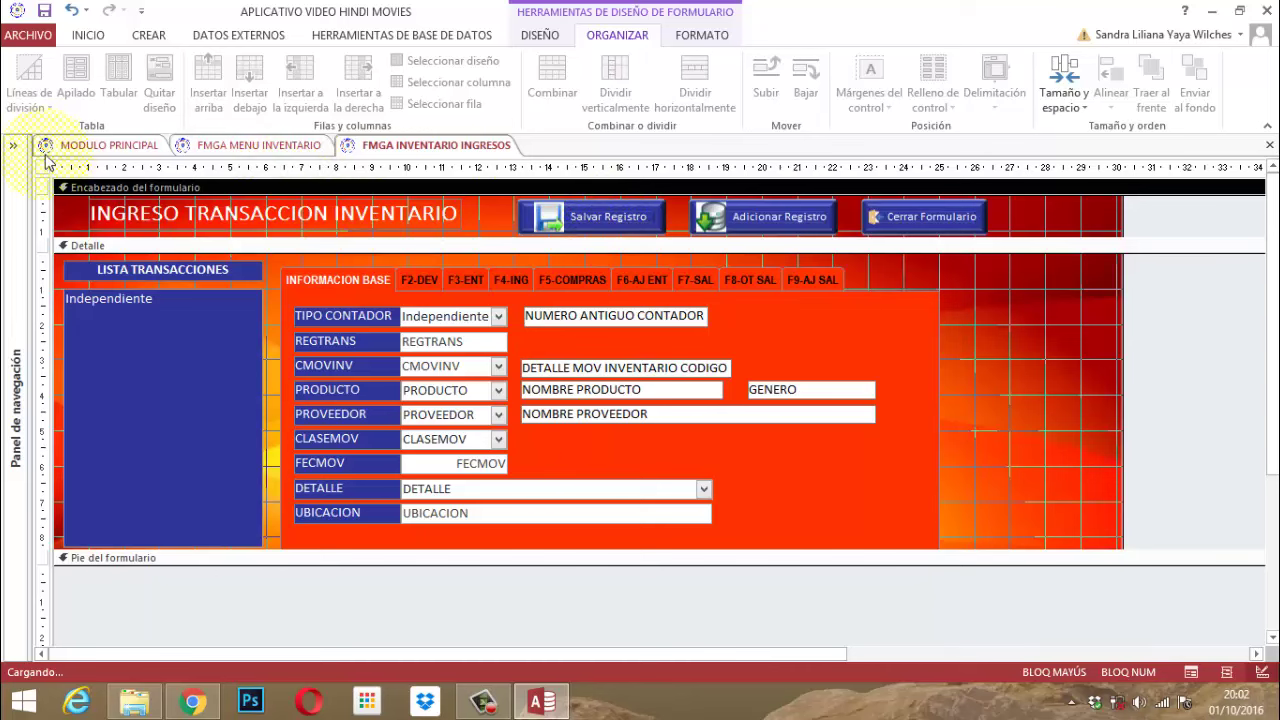
Filter the database objects by CSAC and open the query CSAC MGA NUEVO NUMERO INV in design view.
click(14, 148)
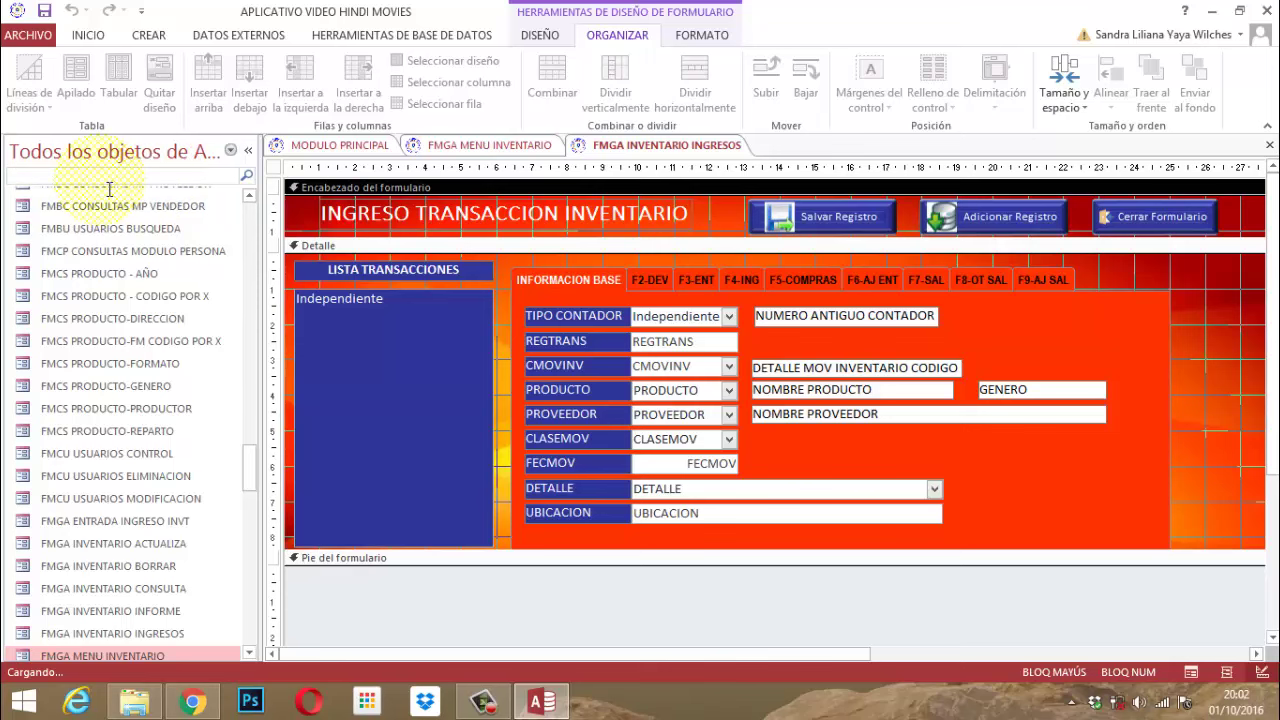
text(cSAC)
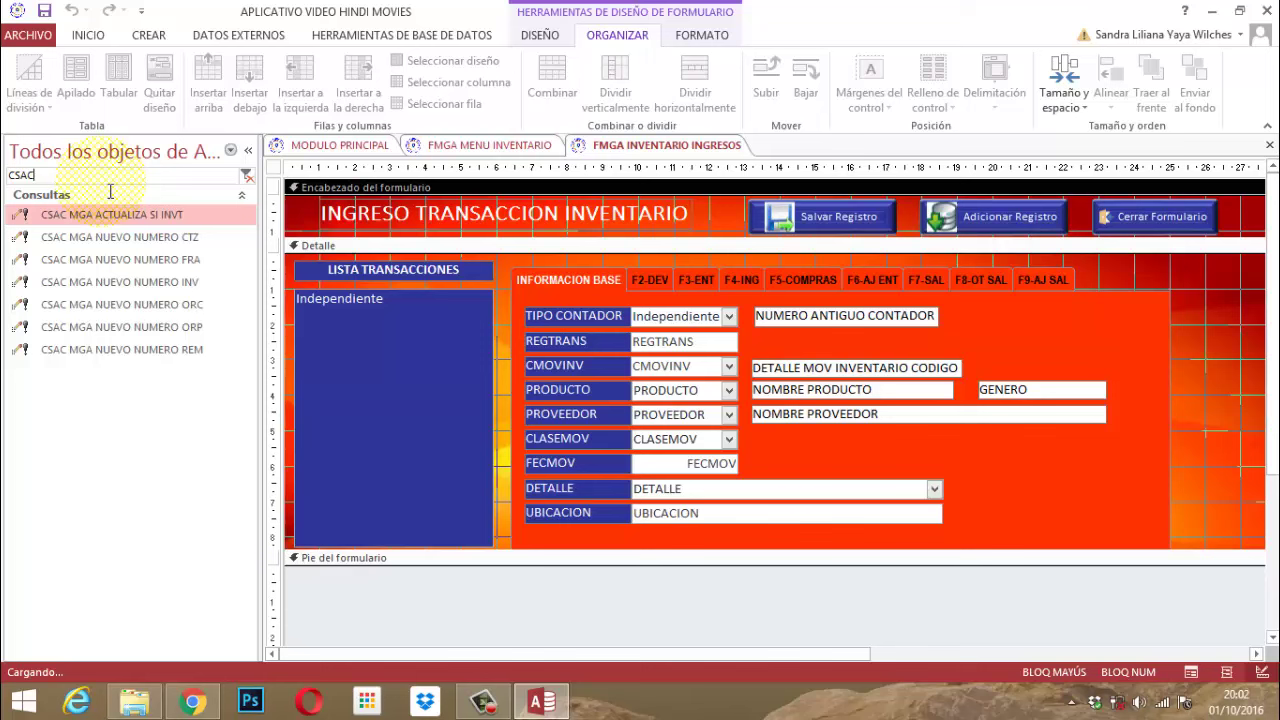
click(143, 283)
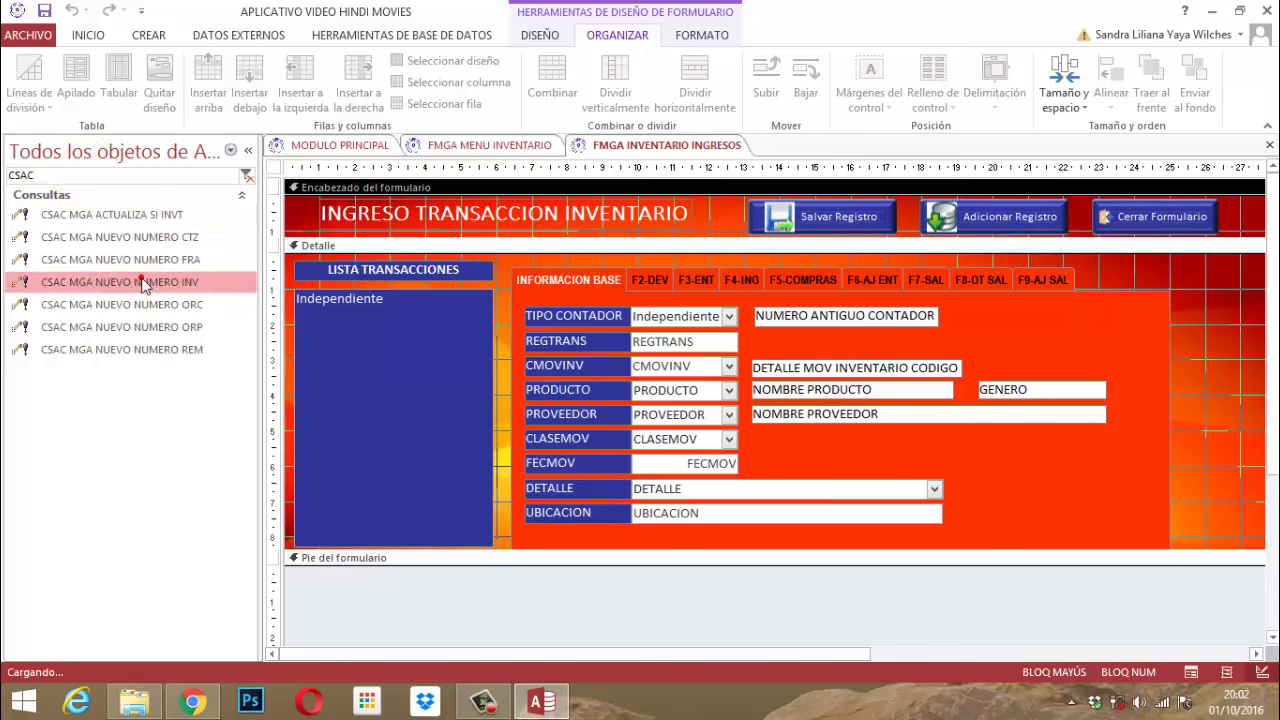
right_click(143, 283)
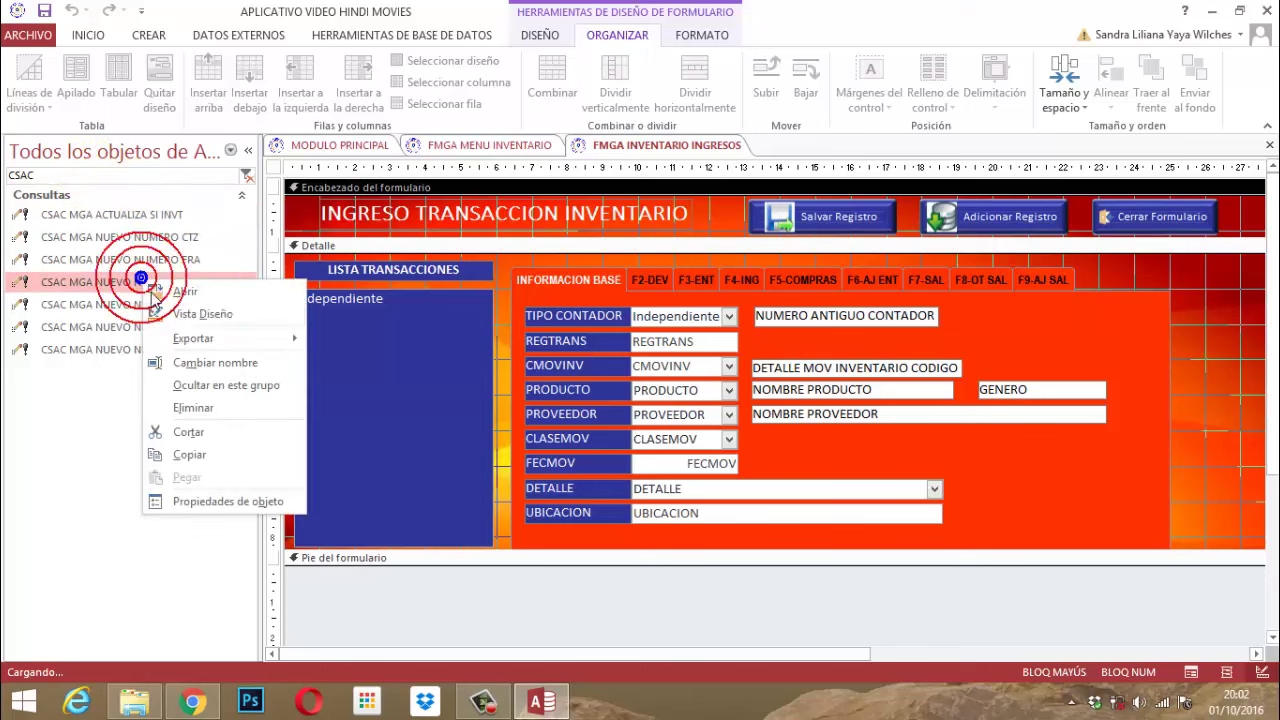
click(190, 314)
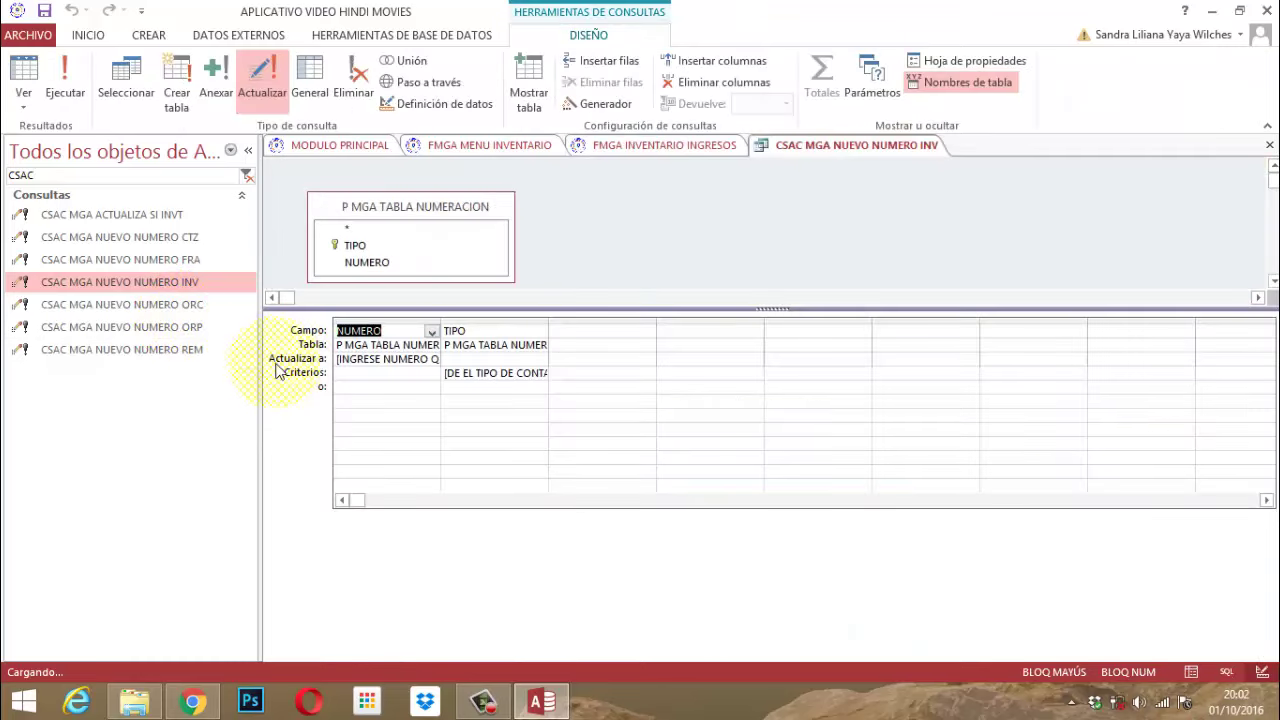
Clear the update expression of the NUMERO field and the criterion of the TIPO field.
click(387, 360)
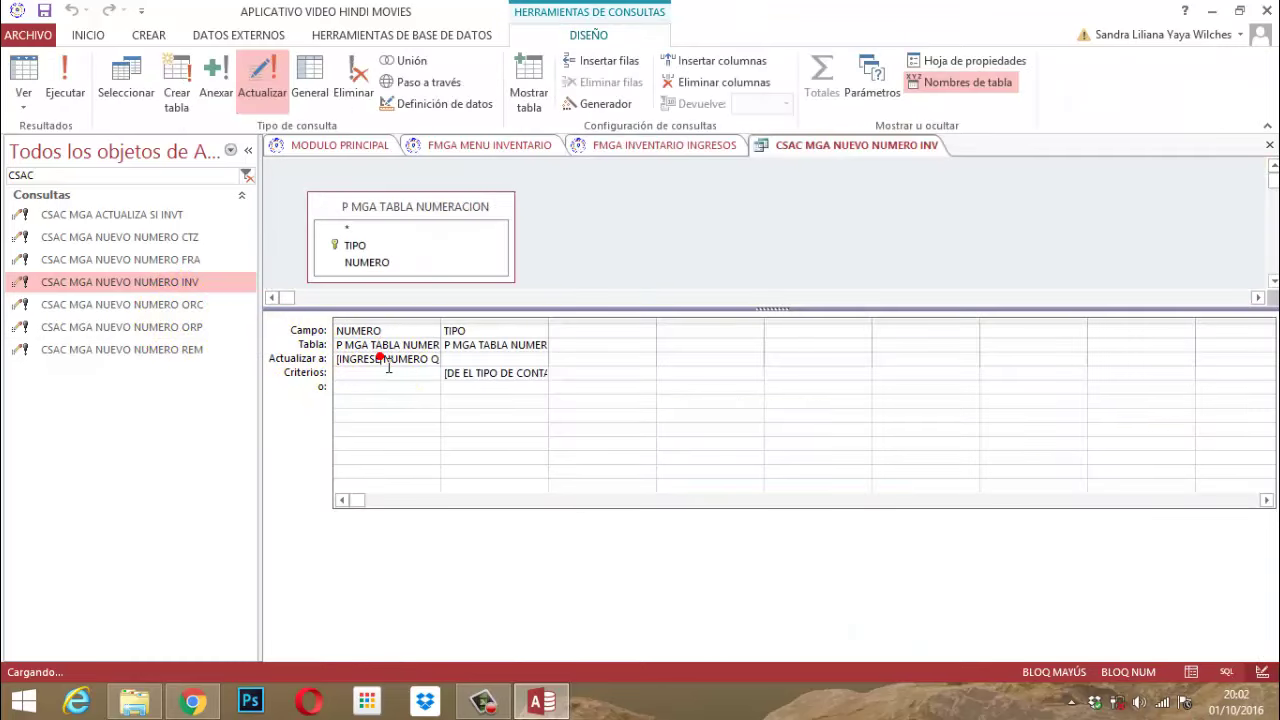
key(End)
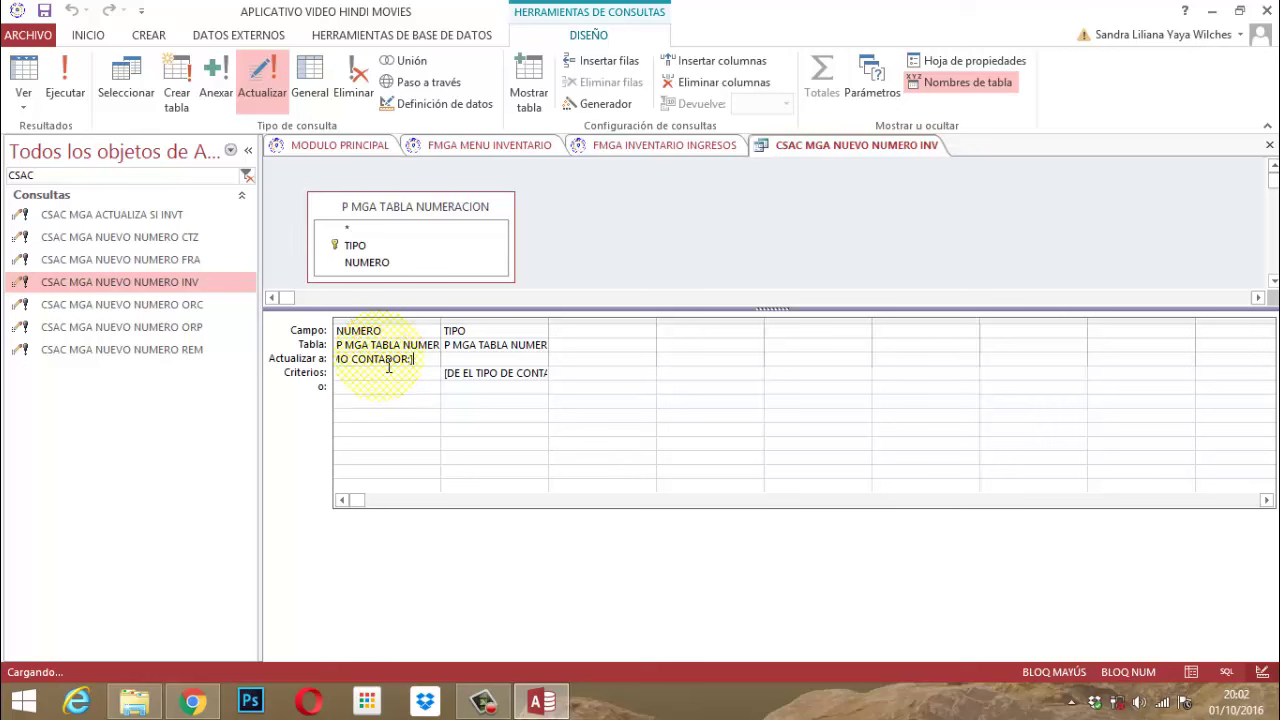
key(shift+Home)
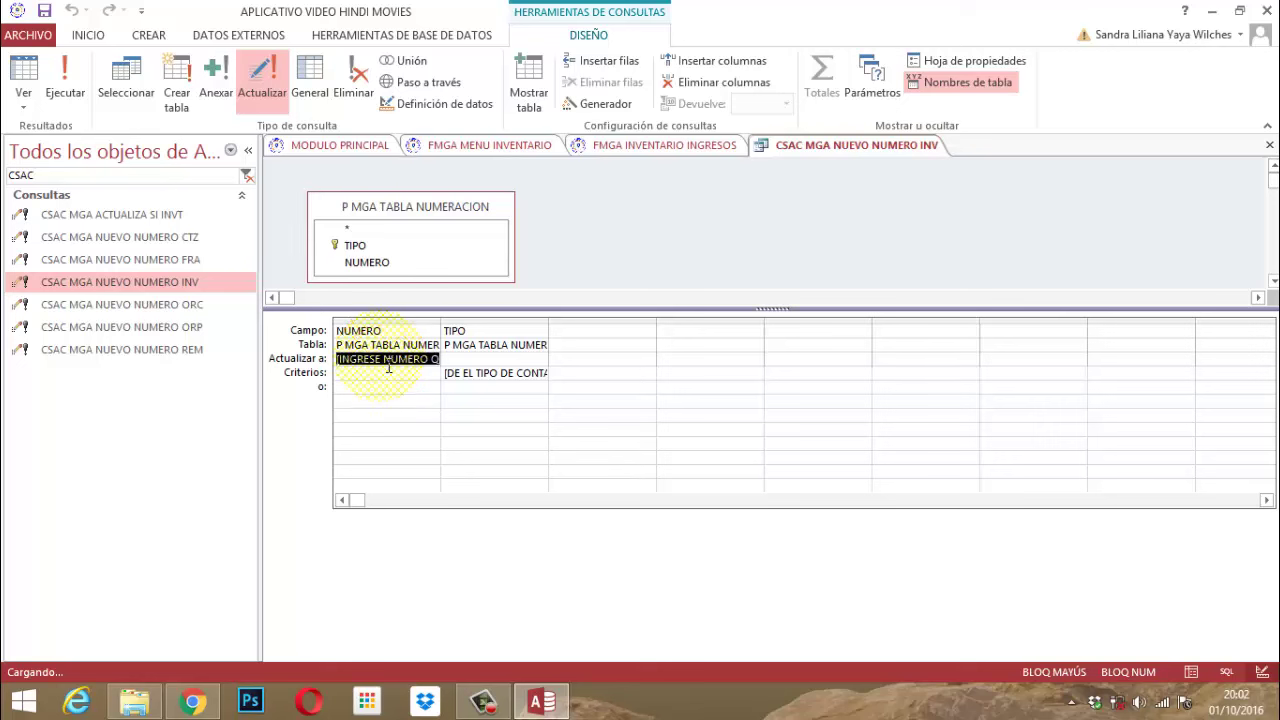
key(Delete)
click(505, 372)
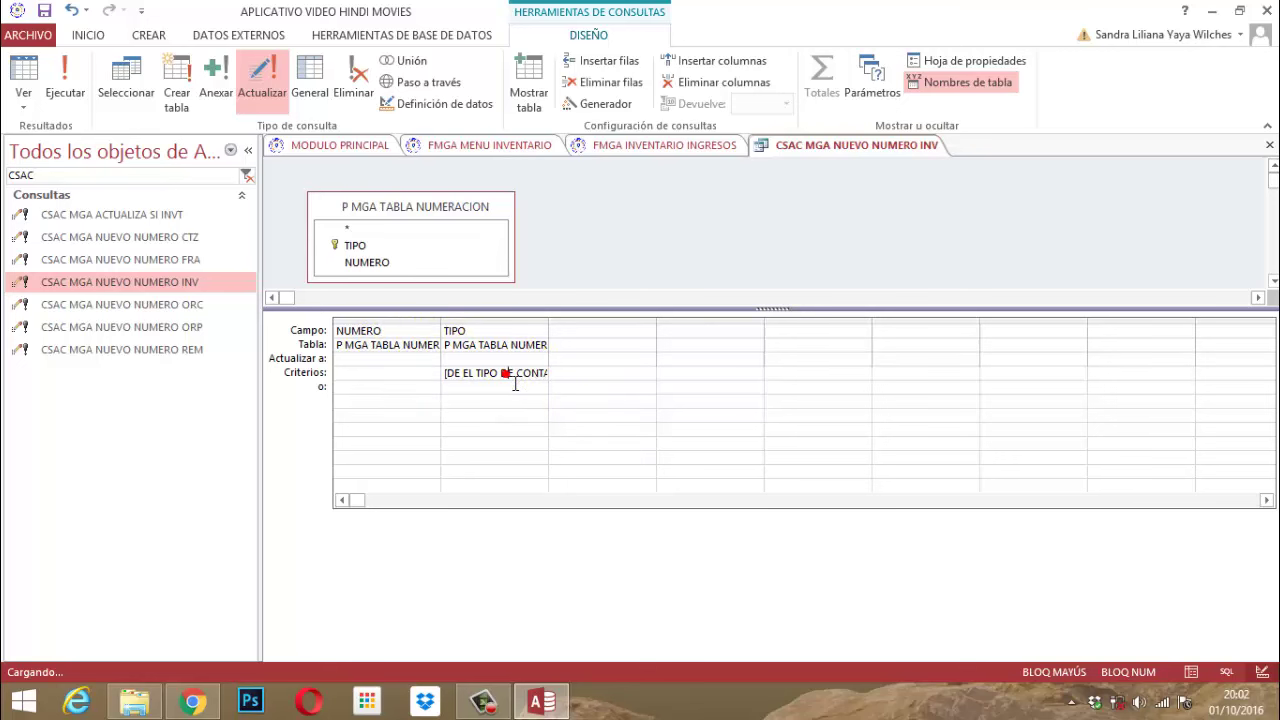
key(End)
key(shift+Home)
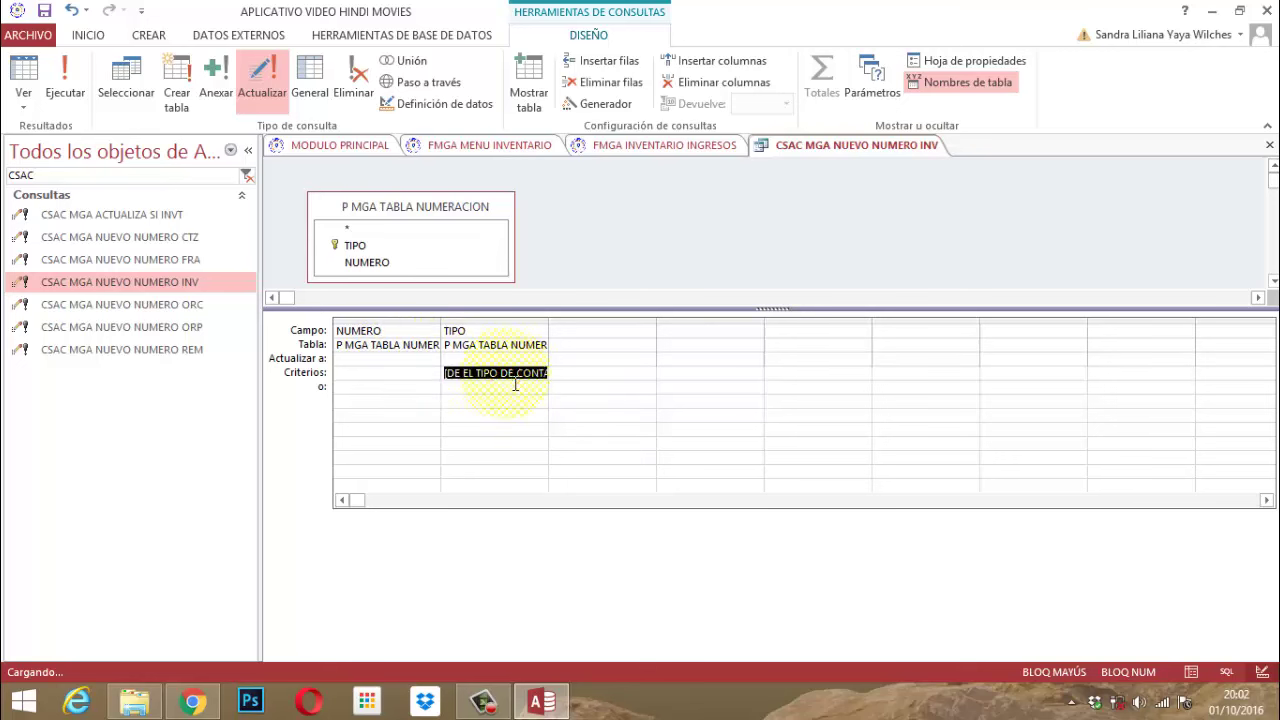
key(Delete)
Set the NUMERO field's update expression to [Formularios]![FMGA INVENTARIO INGRESOS]![REGTRANS].
click(356, 360)
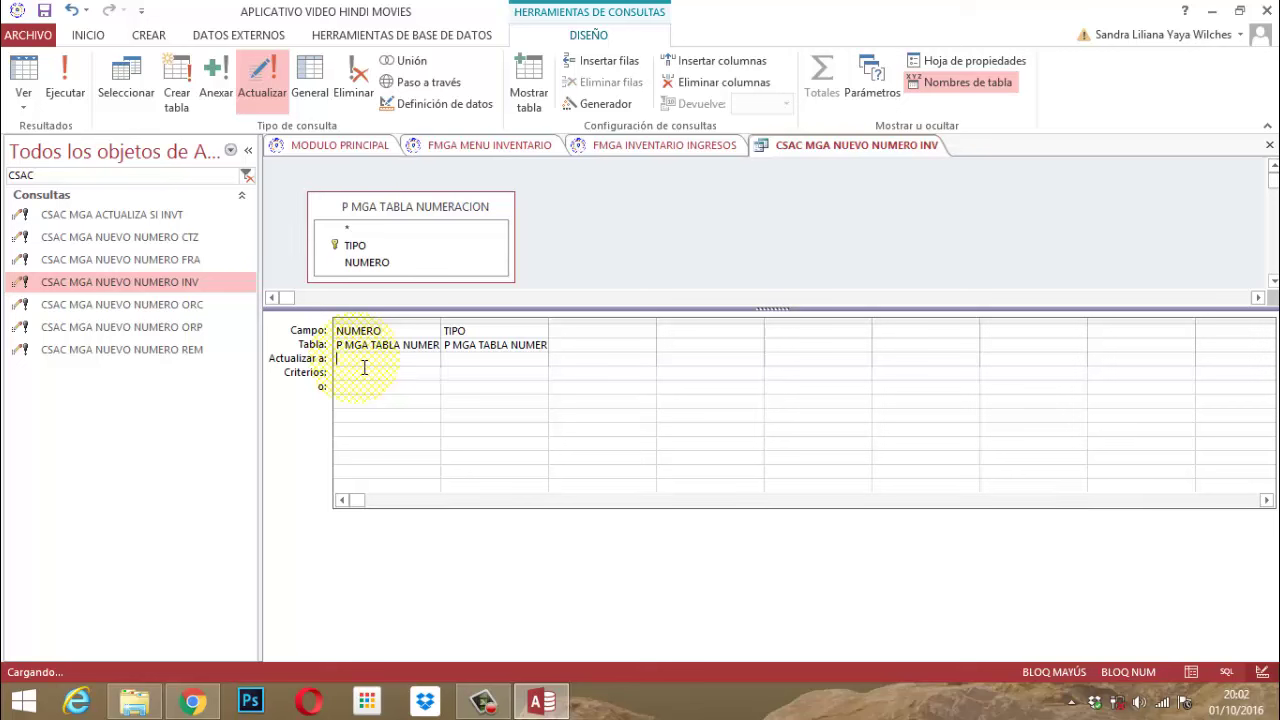
text(F)
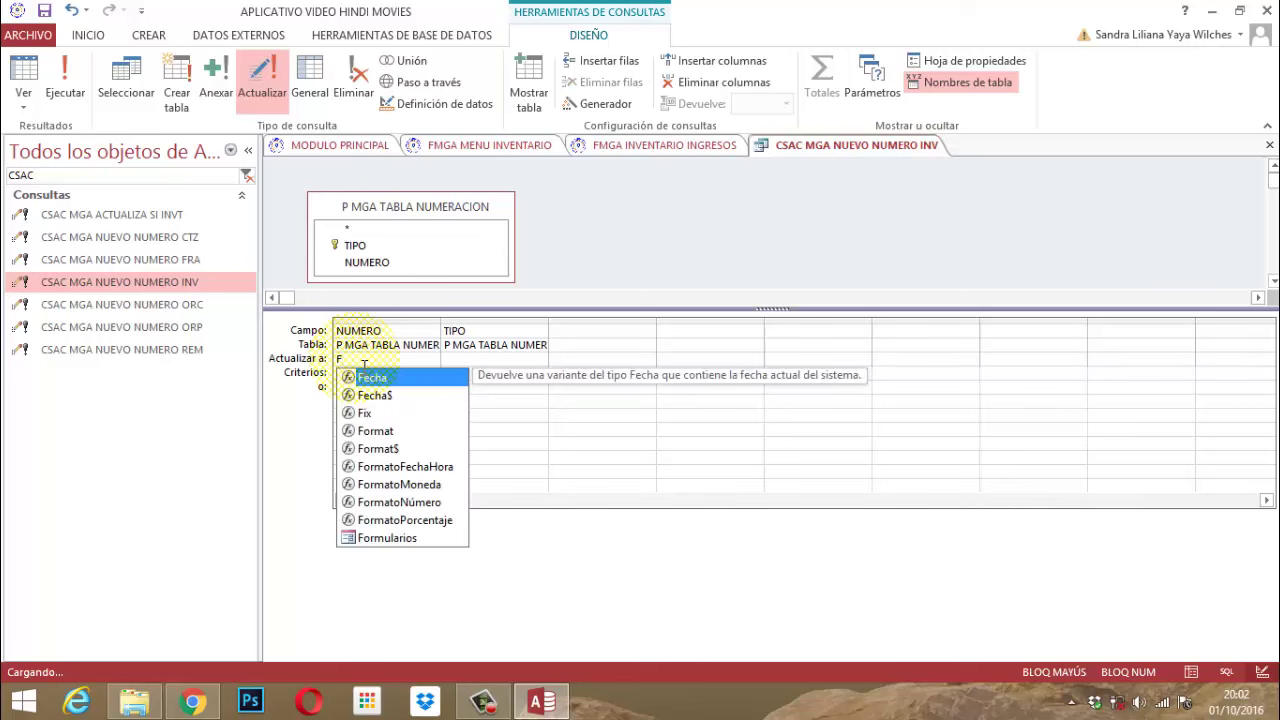
double_click(380, 538)
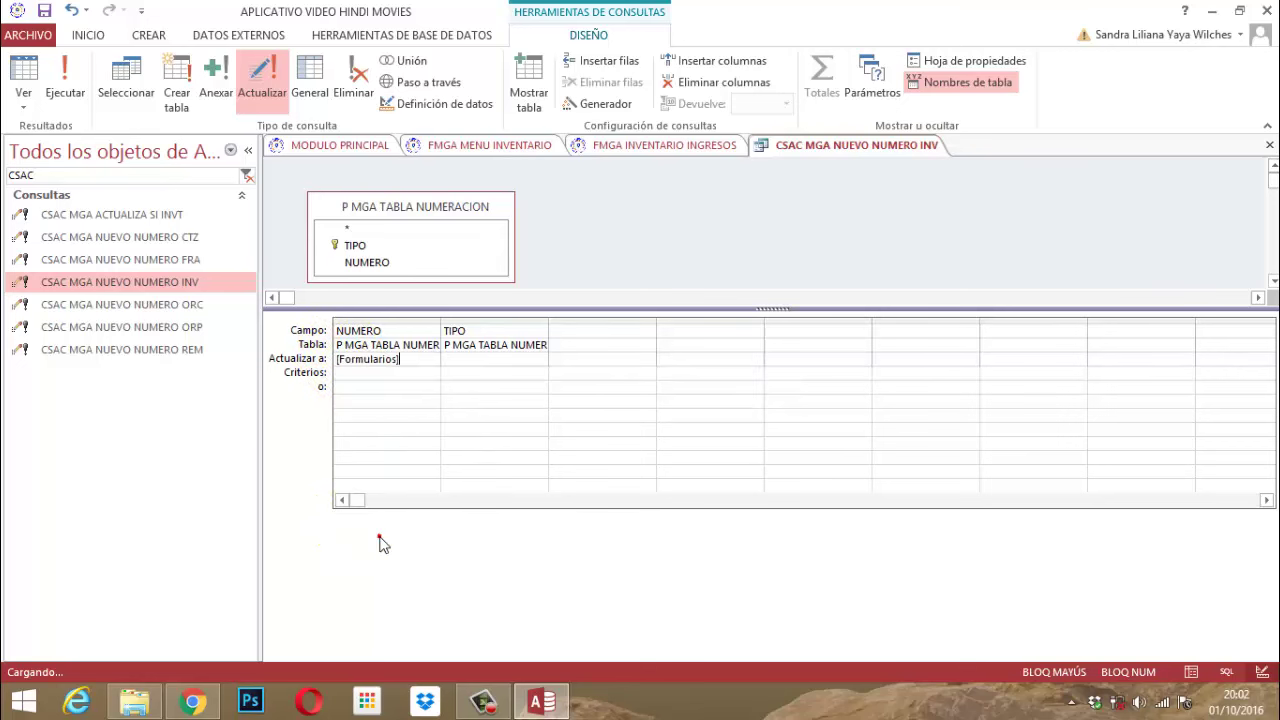
text(!)
scroll(538, 500, down, 3)
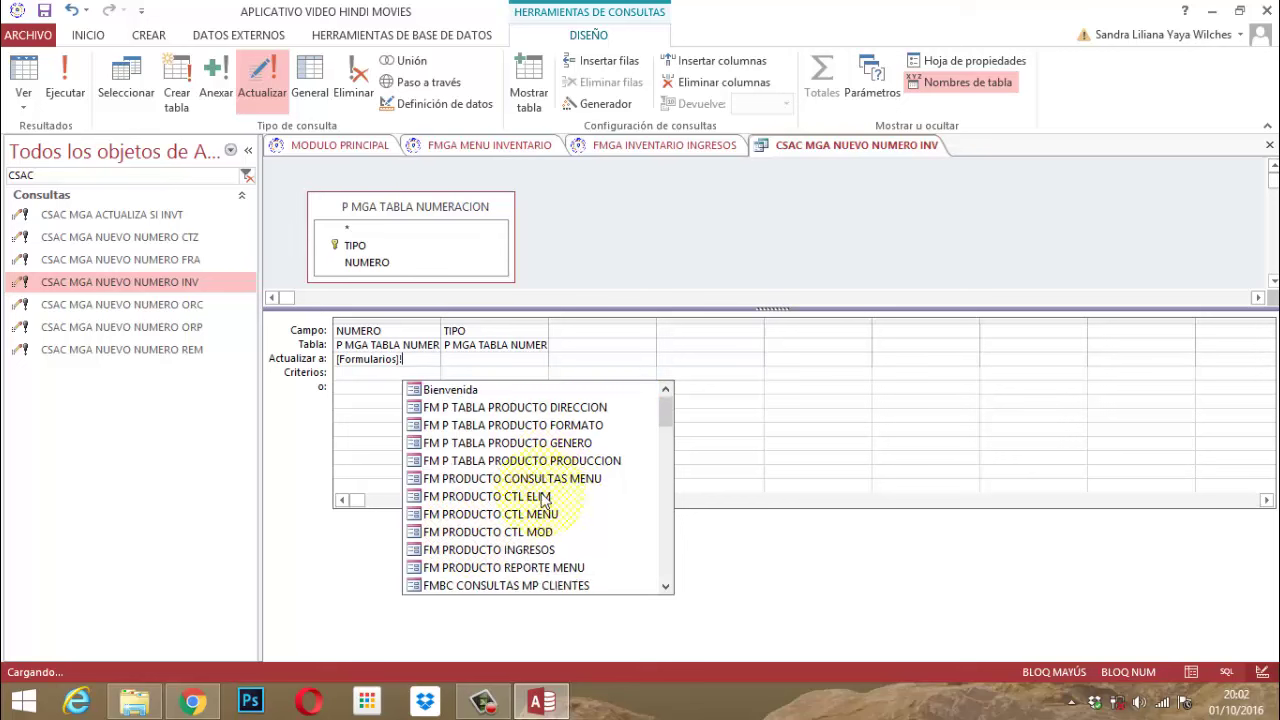
scroll(538, 500, down, 3)
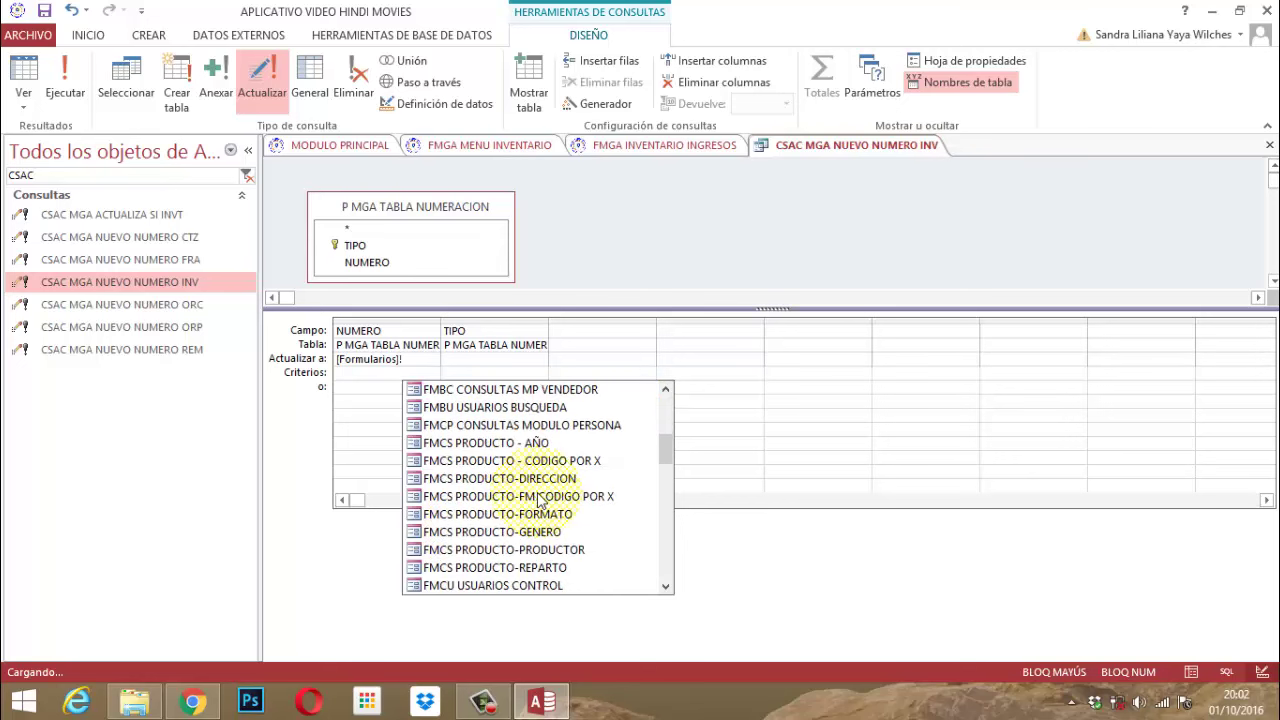
scroll(538, 500, down, 3)
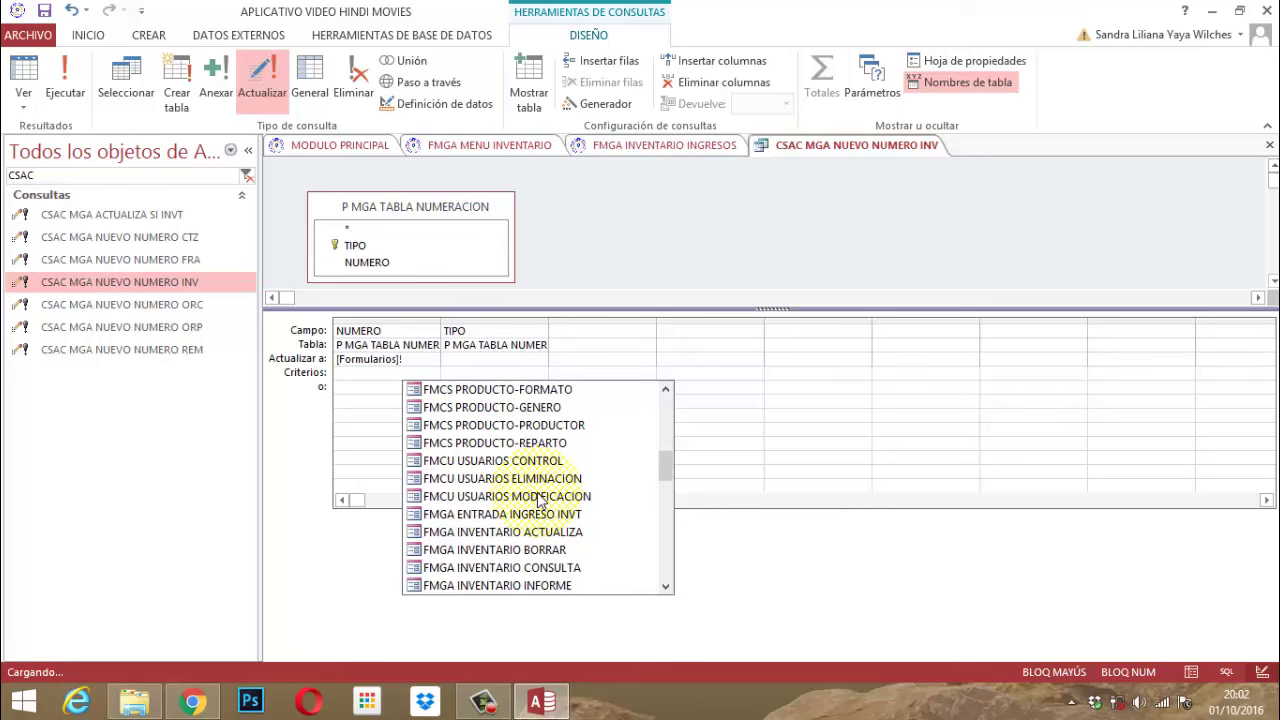
scroll(538, 500, down, 1)
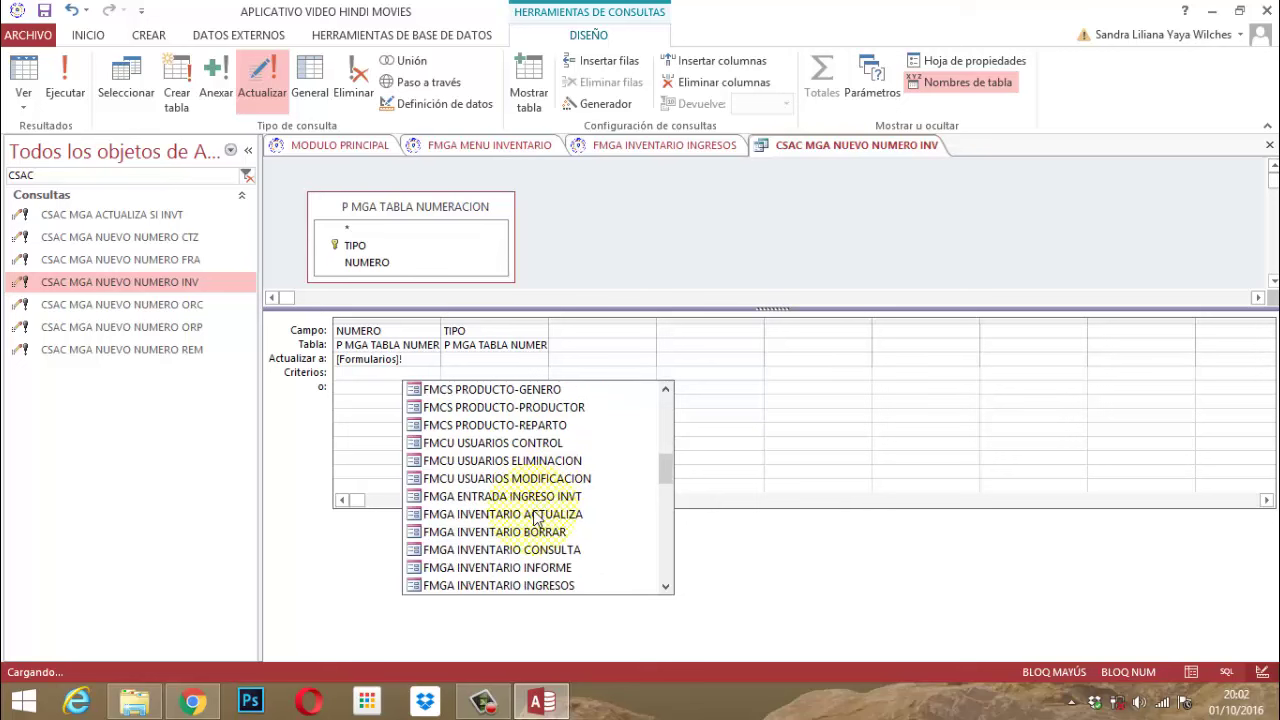
click(512, 587)
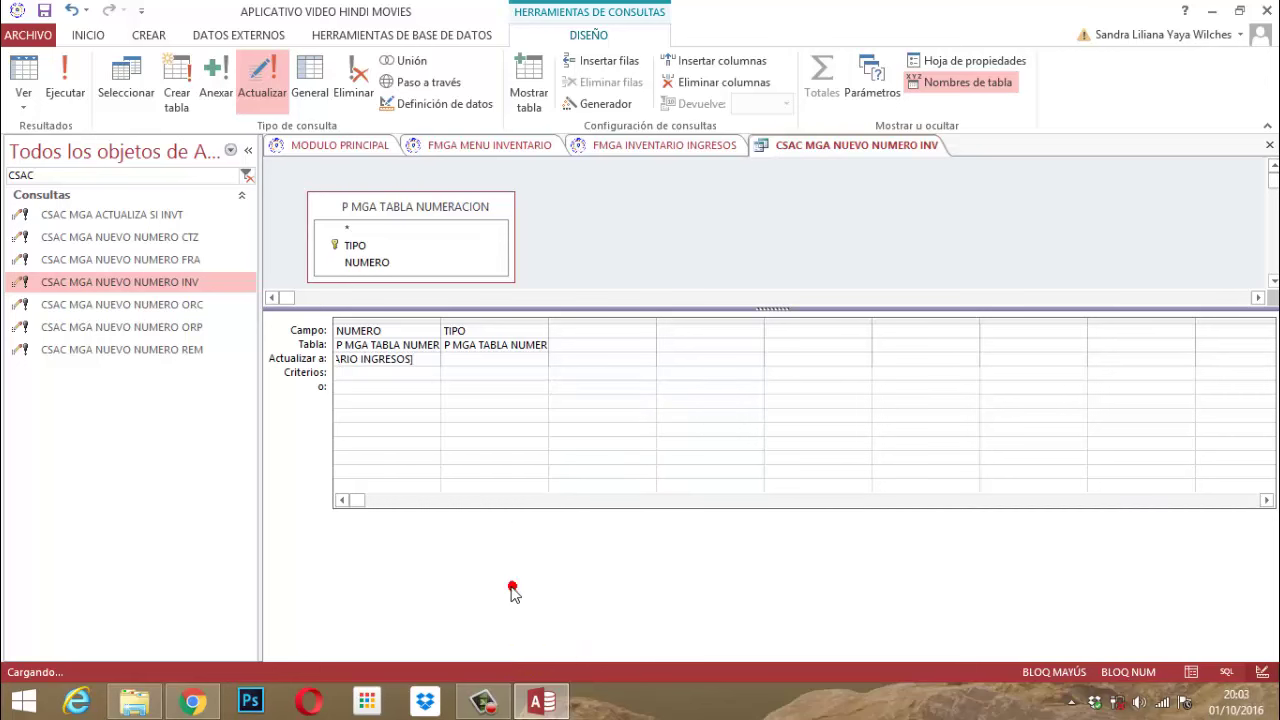
text(!)
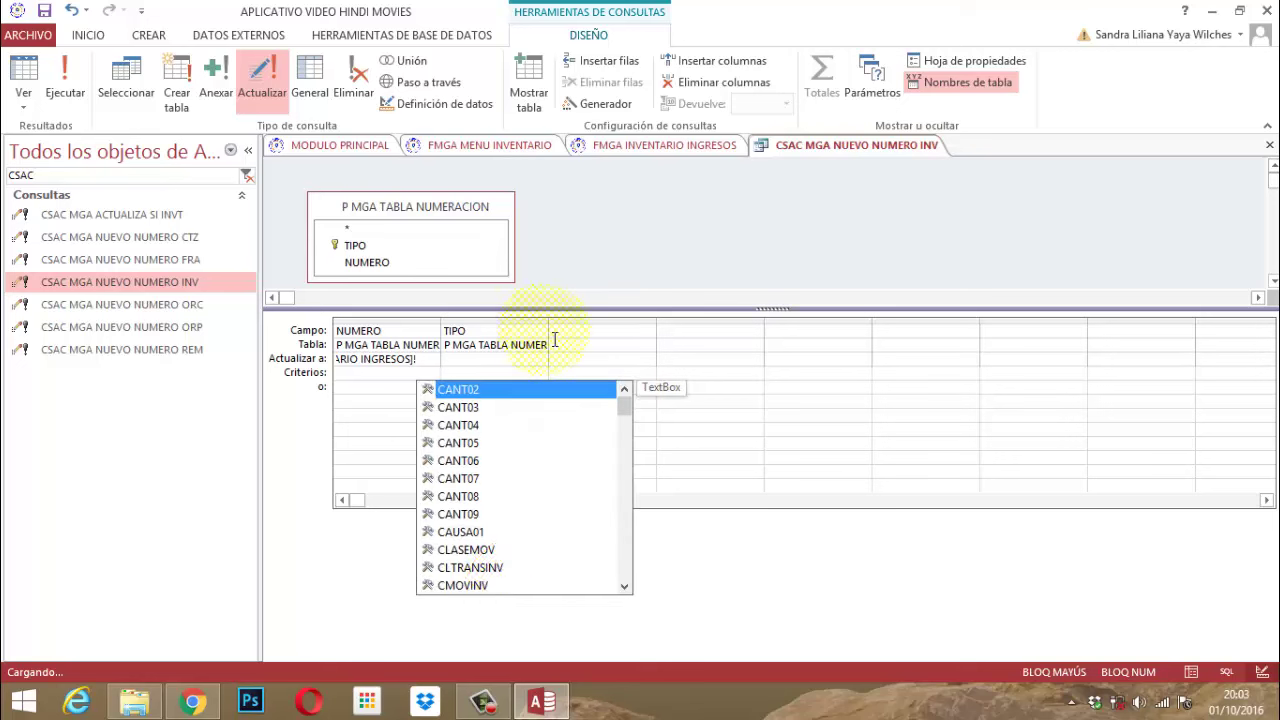
text(REG)
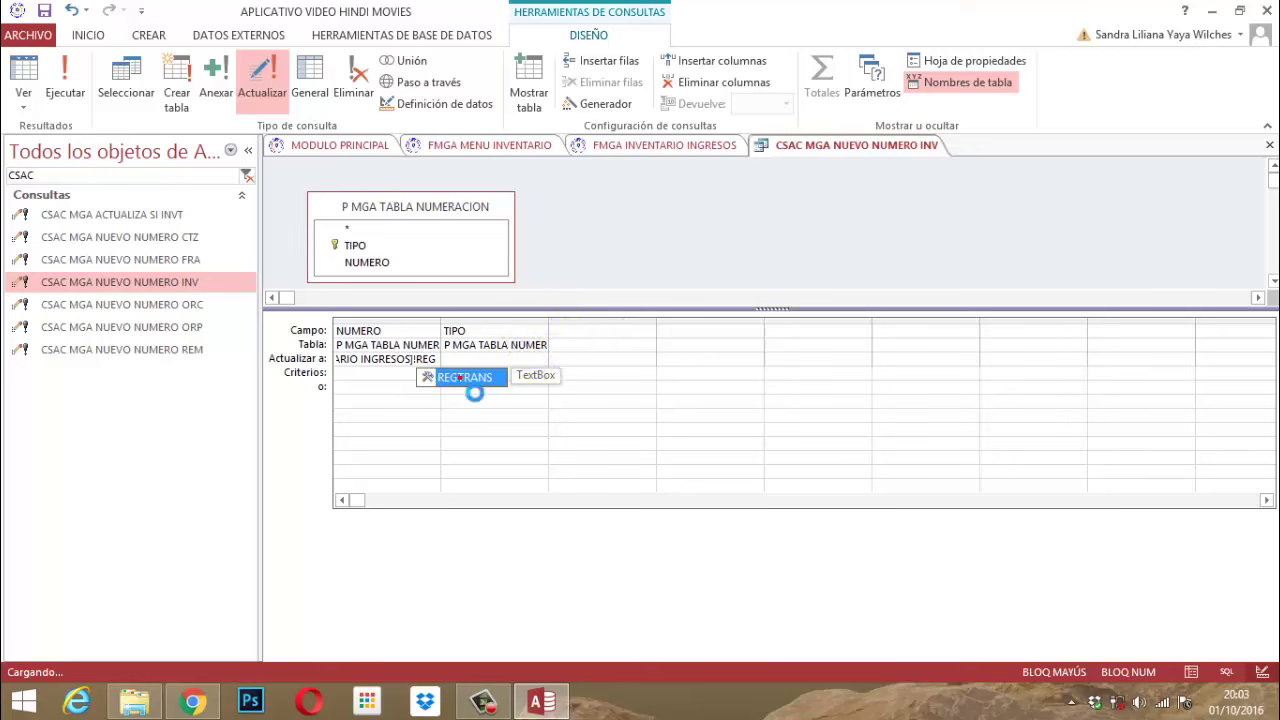
click(462, 377)
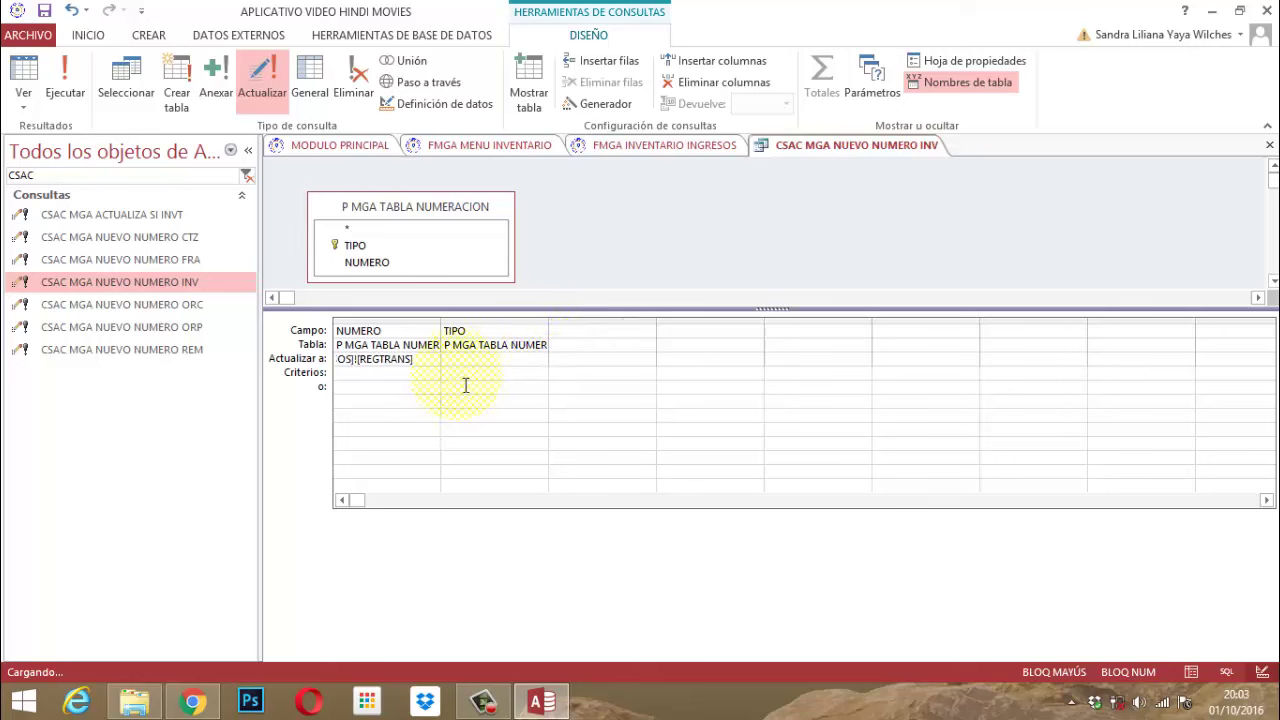
Copy NUMERO's update expression into the TIPO criterion, replacing REGTRANS with TIPOCONTADOR as the referenced control.
click(464, 378)
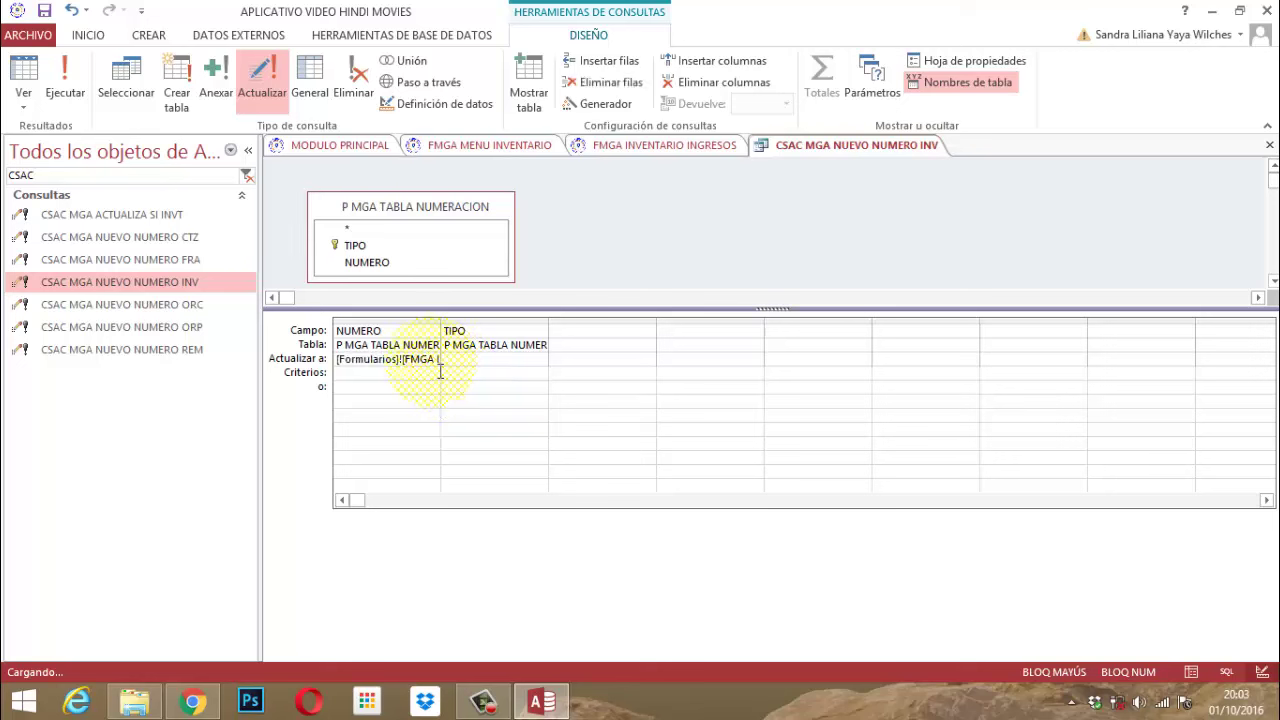
click(424, 359)
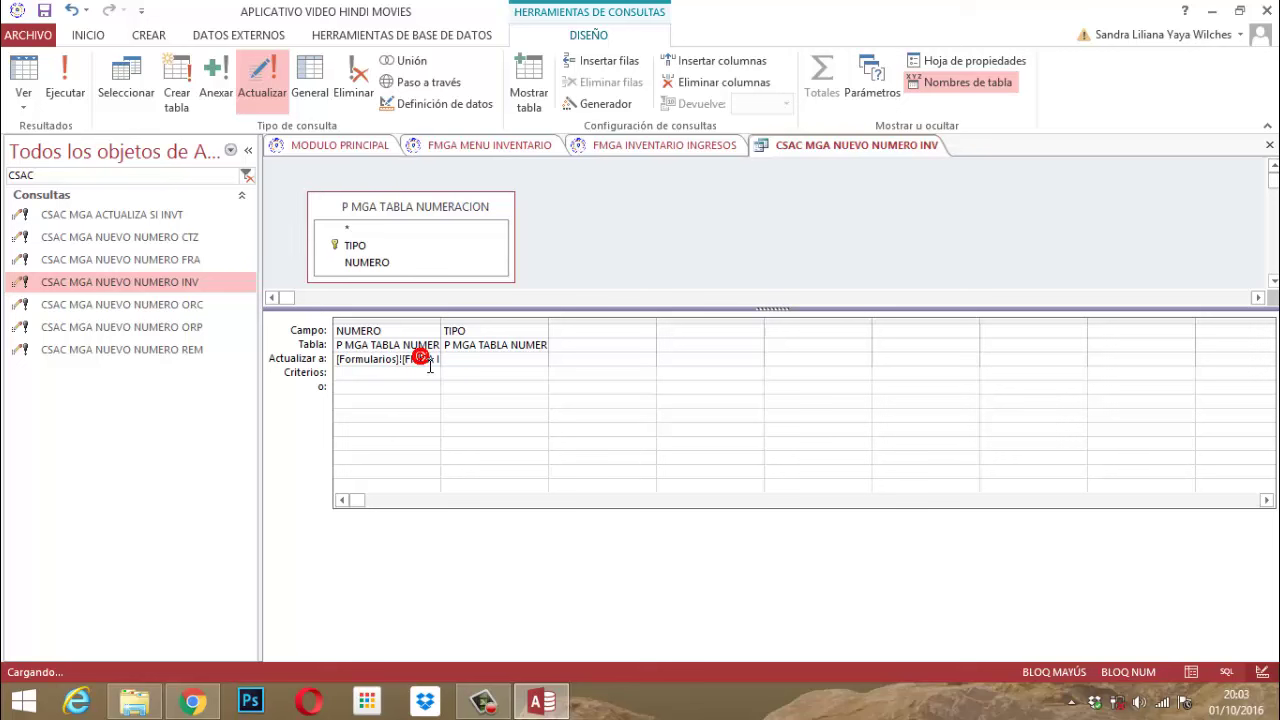
key(F2)
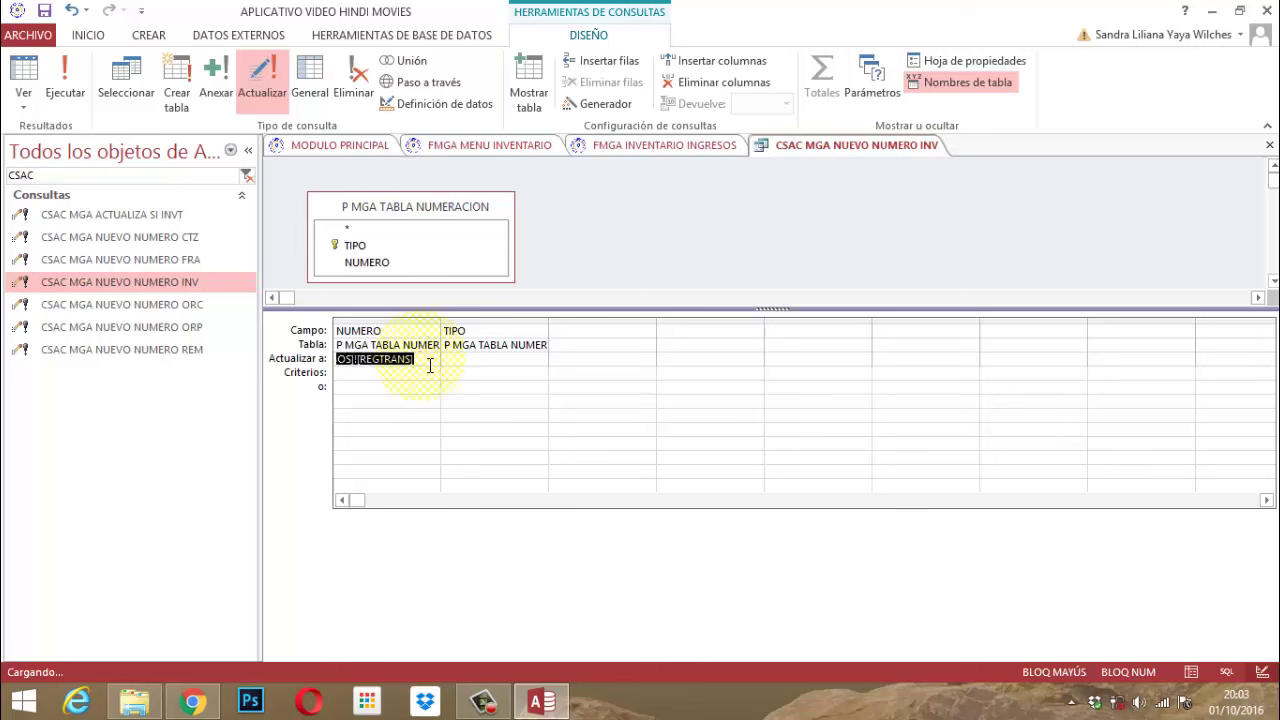
key(ctrl+c)
click(449, 374)
key(ctrl+v)
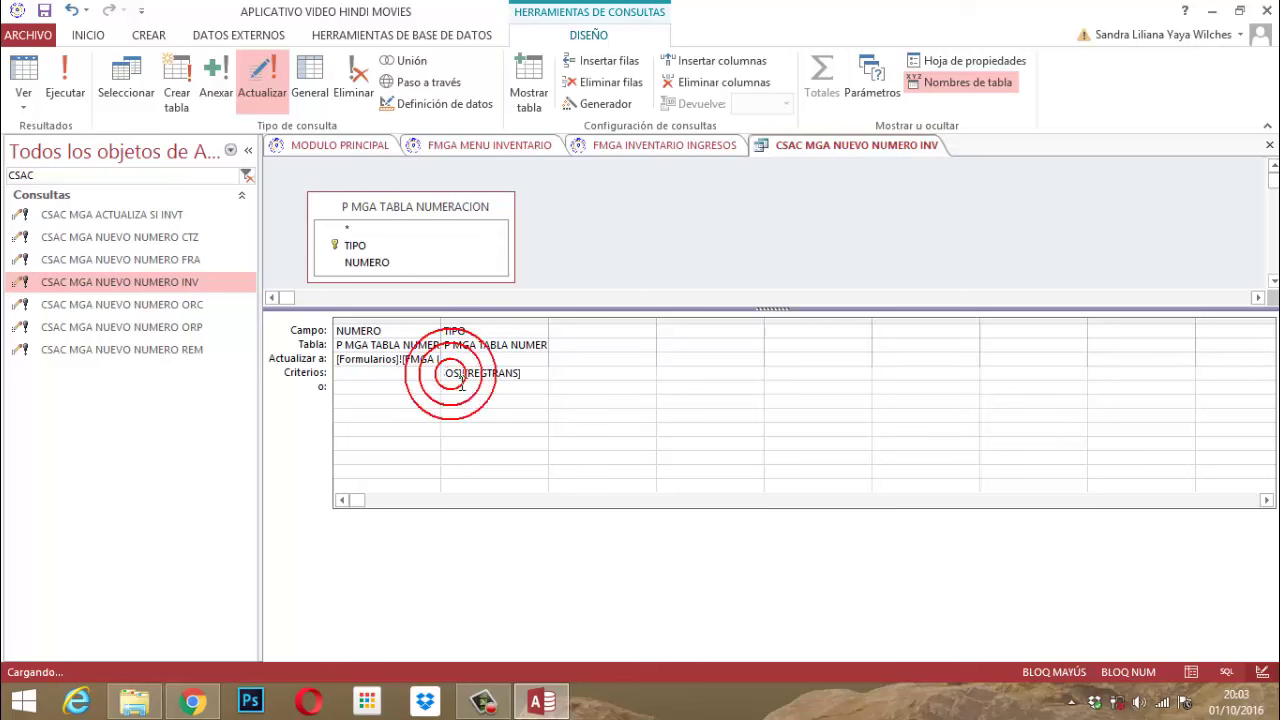
double_click(494, 378)
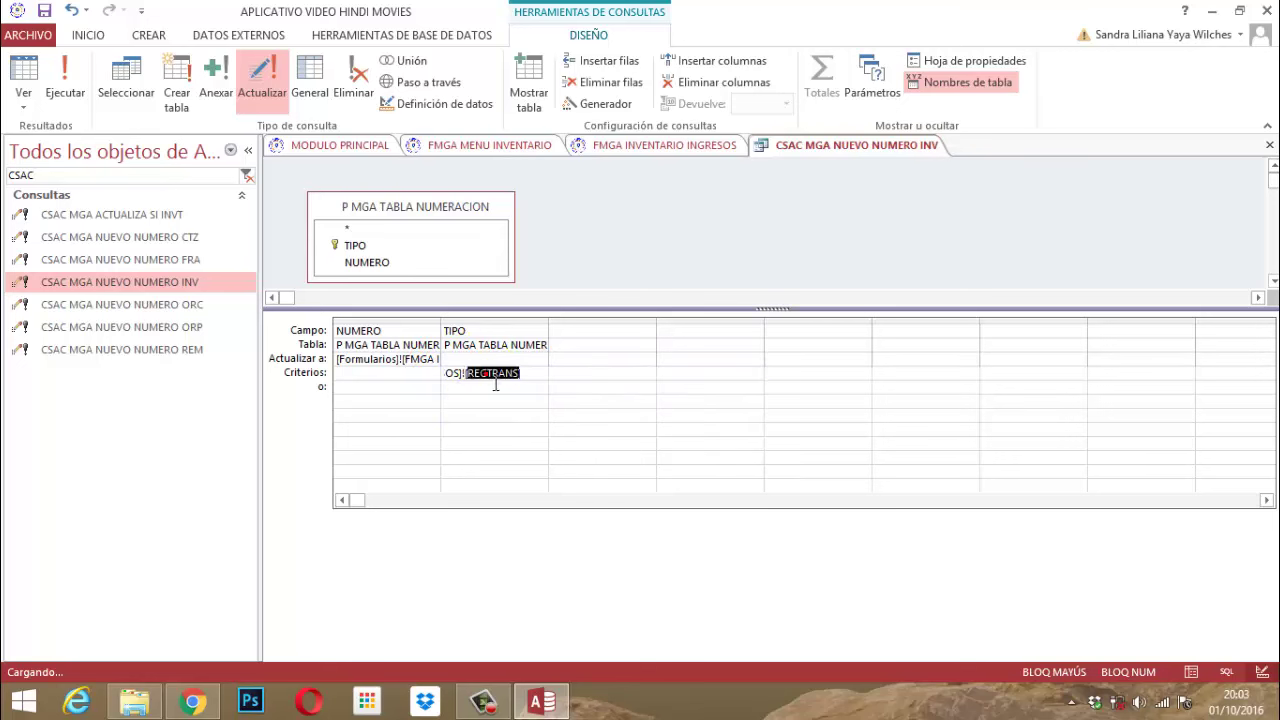
text(T)
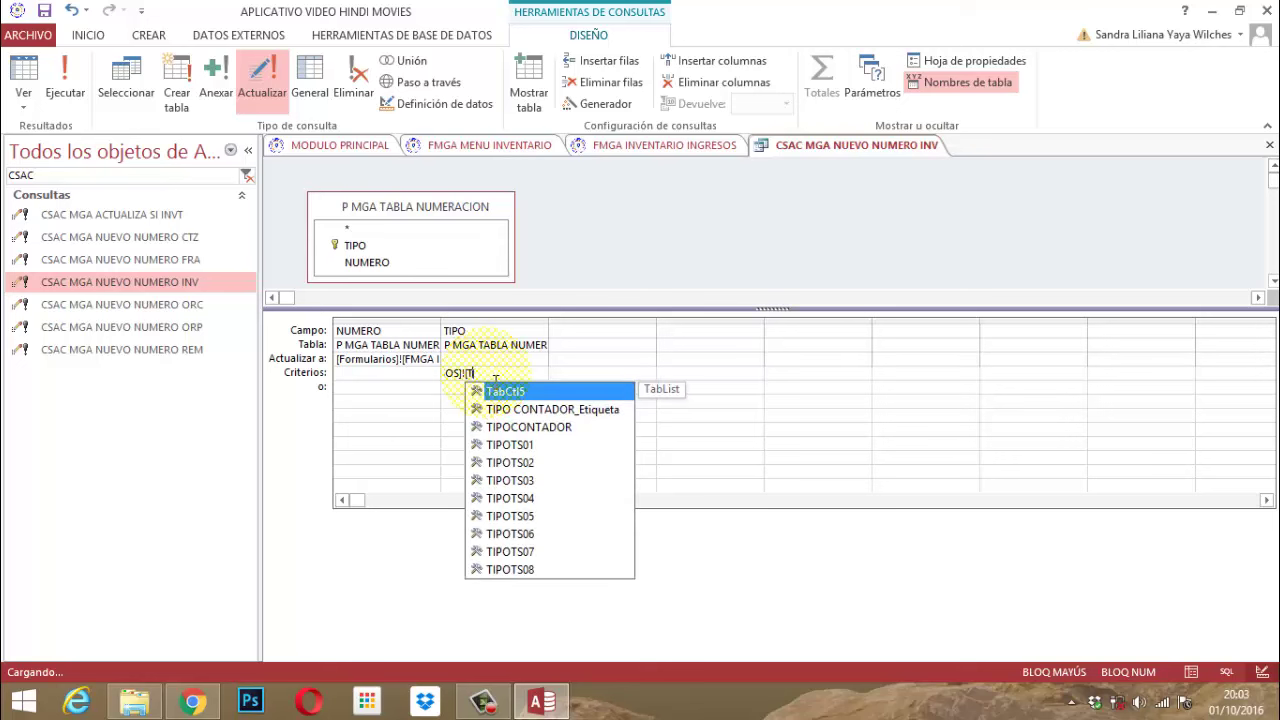
double_click(507, 431)
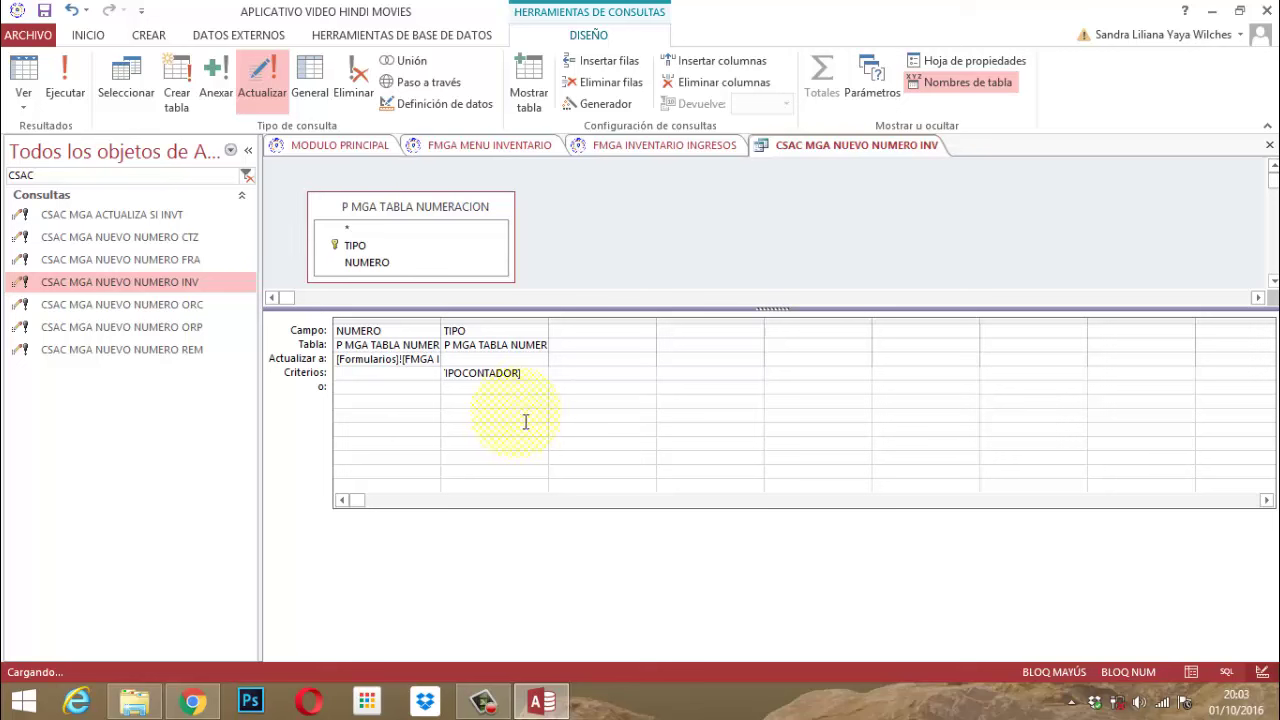
key(Home)
Save the CSAC MGA NUEVO NUMERO INV query and close it.
right_click(808, 143)
click(845, 160)
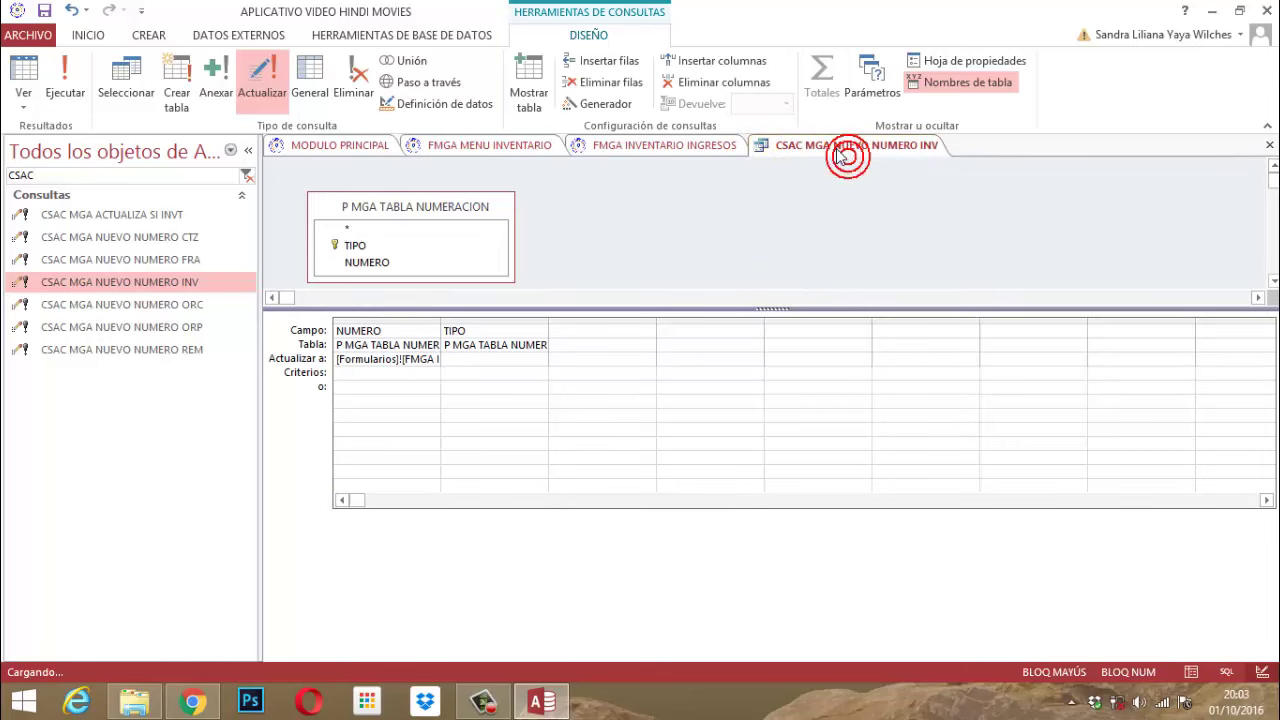
right_click(840, 155)
click(874, 179)
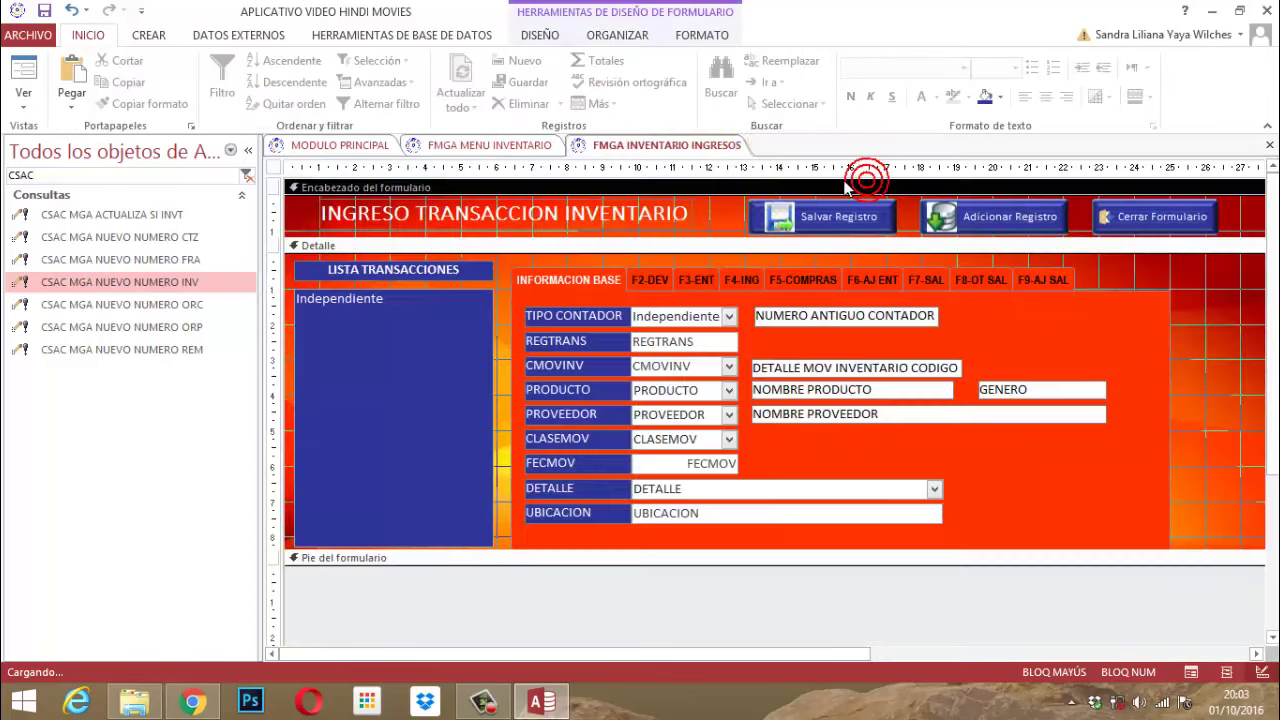
Close the forms FMGA INVENTARIO INGRESOS, FMGA MENU INVENTARIO and MODULO PRINCIPAL, collapse the object list and exit the database.
right_click(626, 147)
click(675, 177)
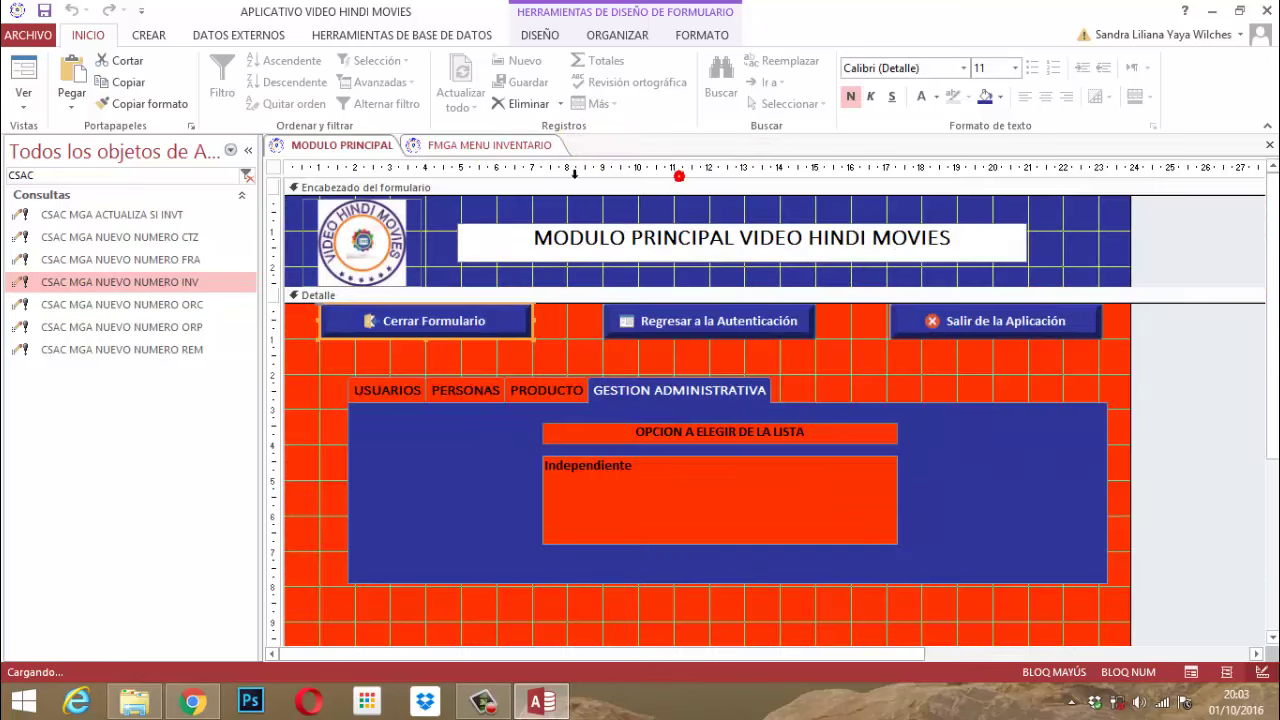
right_click(516, 144)
click(543, 177)
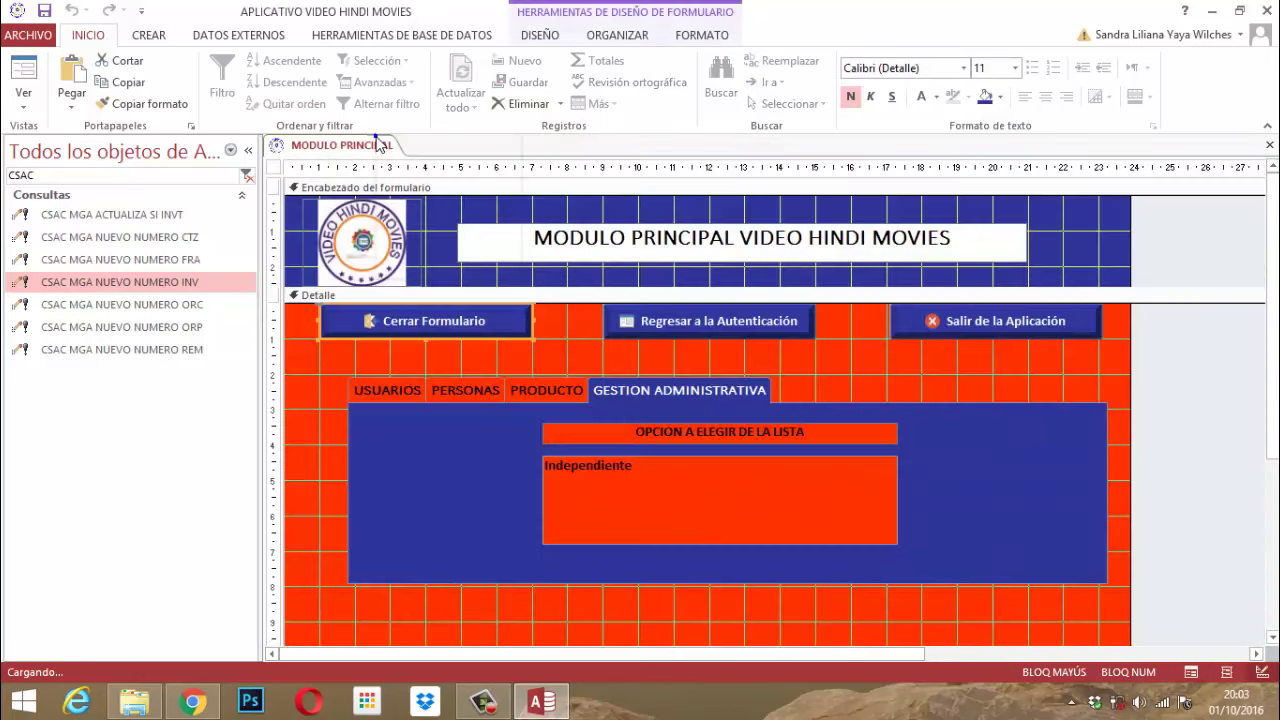
right_click(378, 144)
click(408, 172)
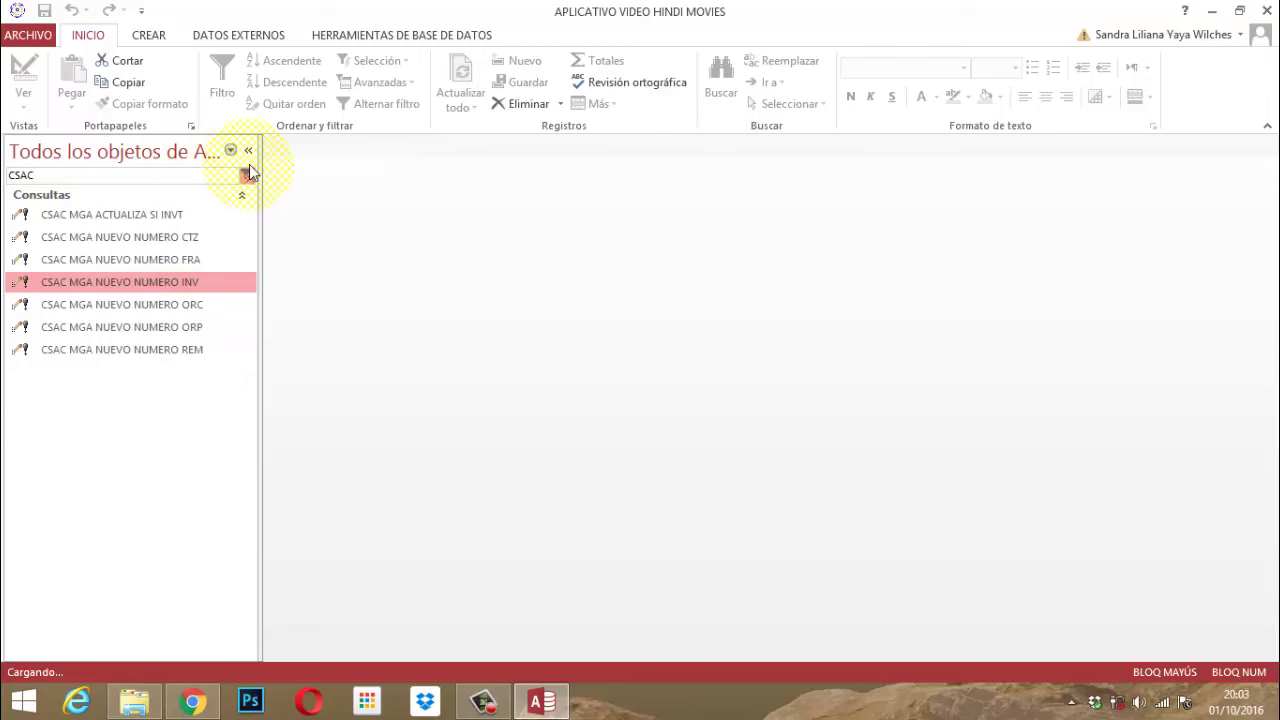
click(248, 151)
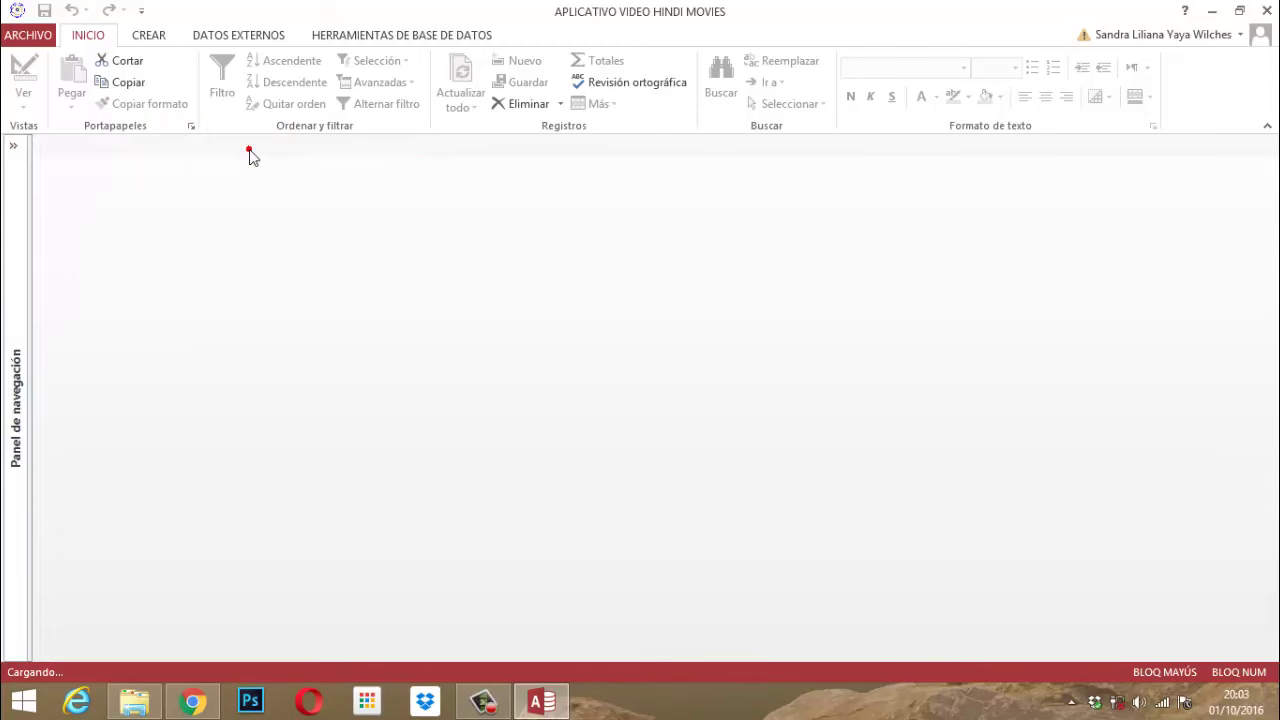
click(1267, 10)
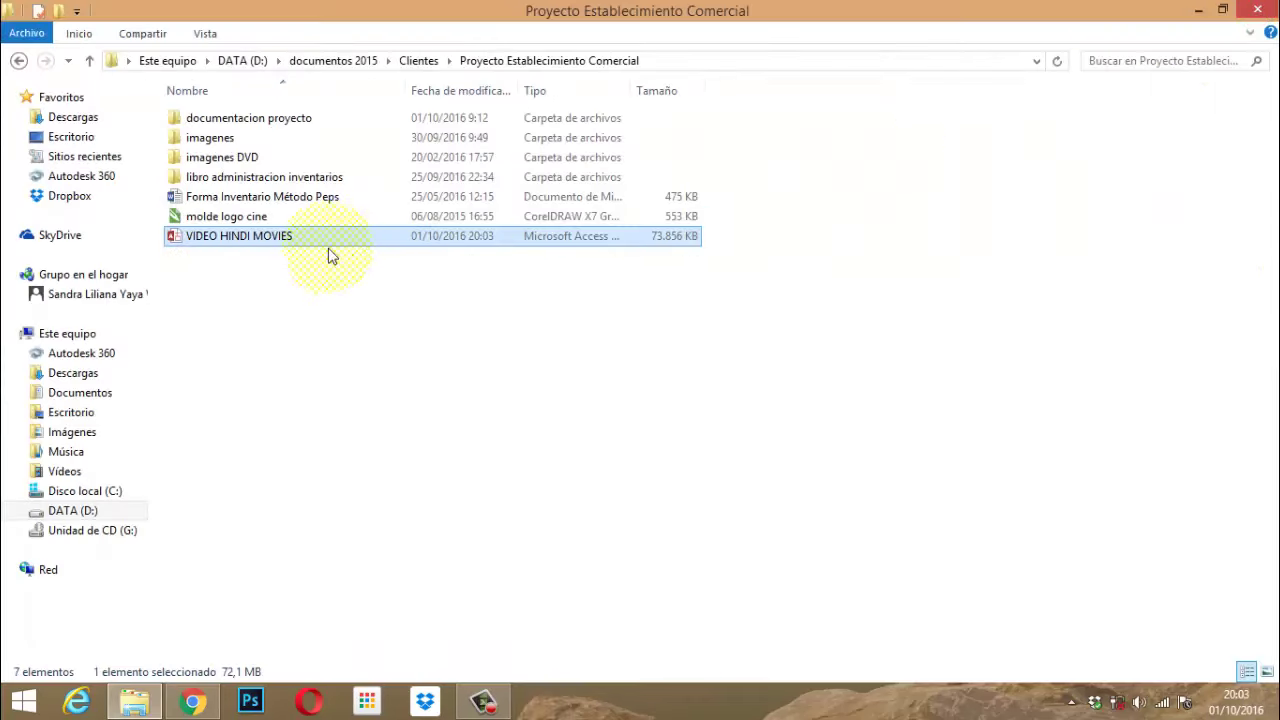
Reopen the VIDEO HINDI MOVIES database as Administrador and open the inventory panel from the Gestion Administrativa section of the main module.
double_click(252, 243)
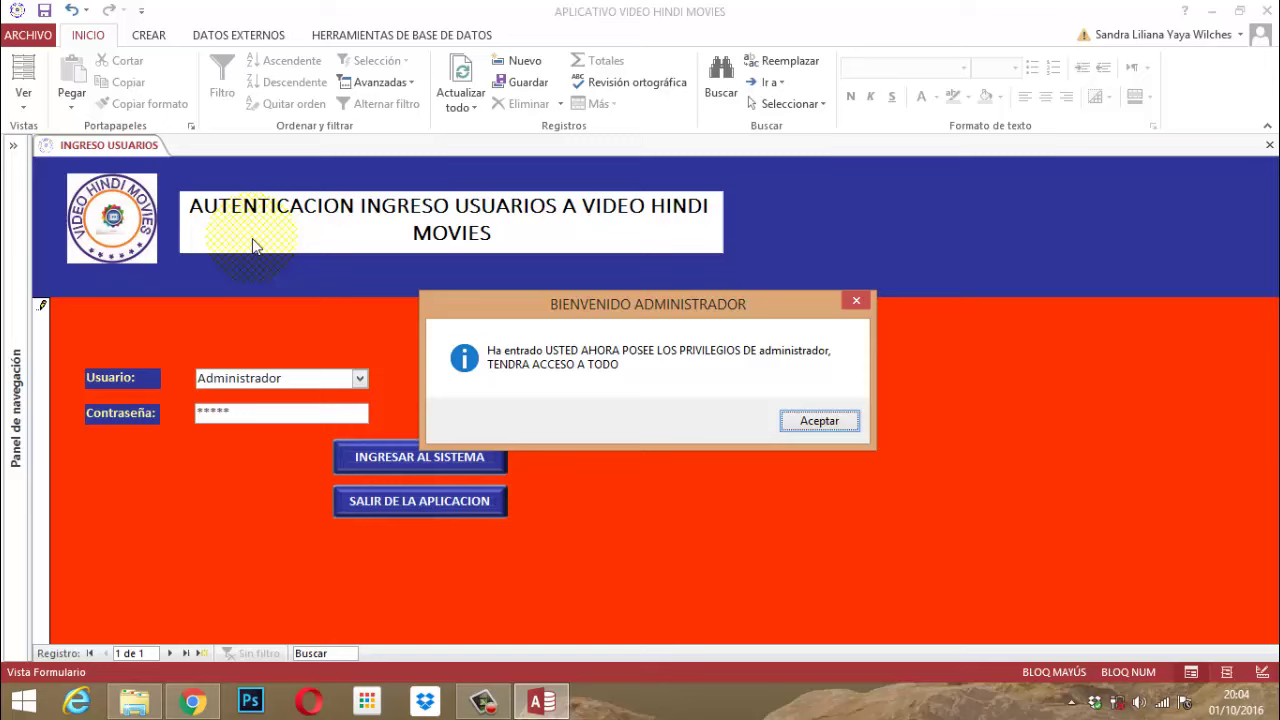
key(Return)
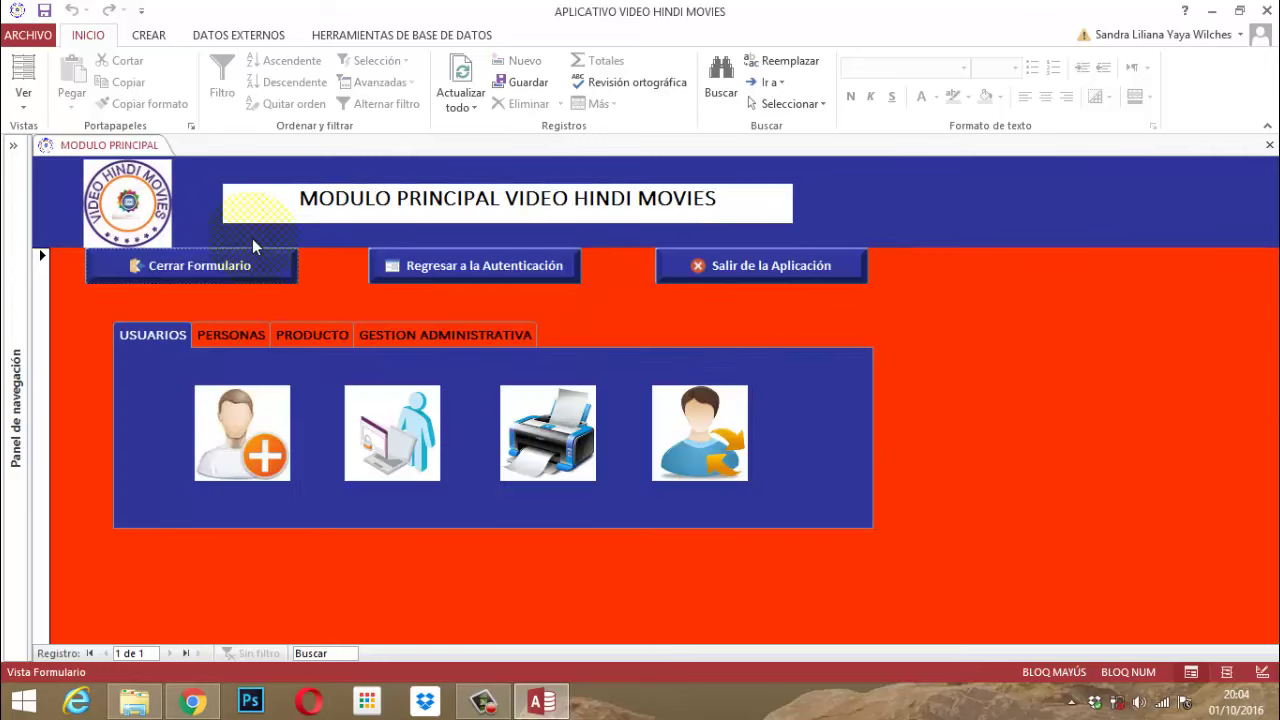
click(437, 335)
click(383, 410)
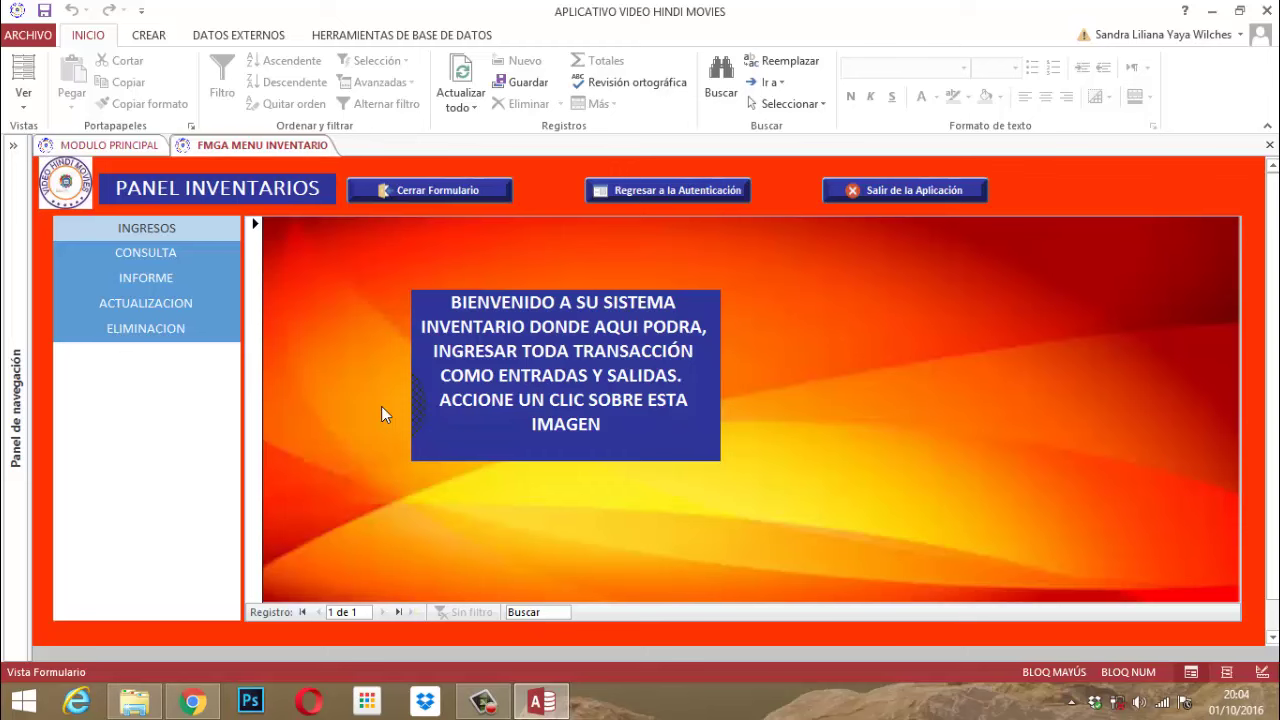
Look through the CONSULTA, INFORME, ACTUALIZACION and ELIMINACION sections of the inventory panel and return to INGRESOS.
click(173, 256)
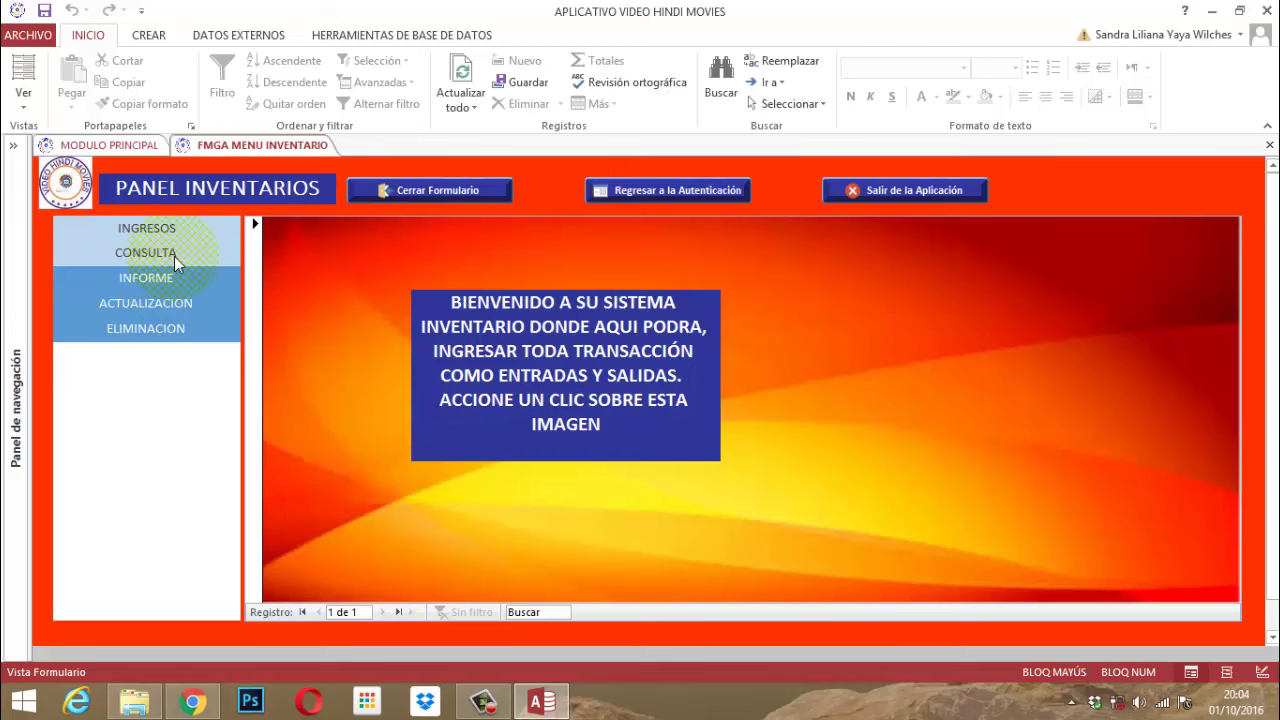
click(142, 226)
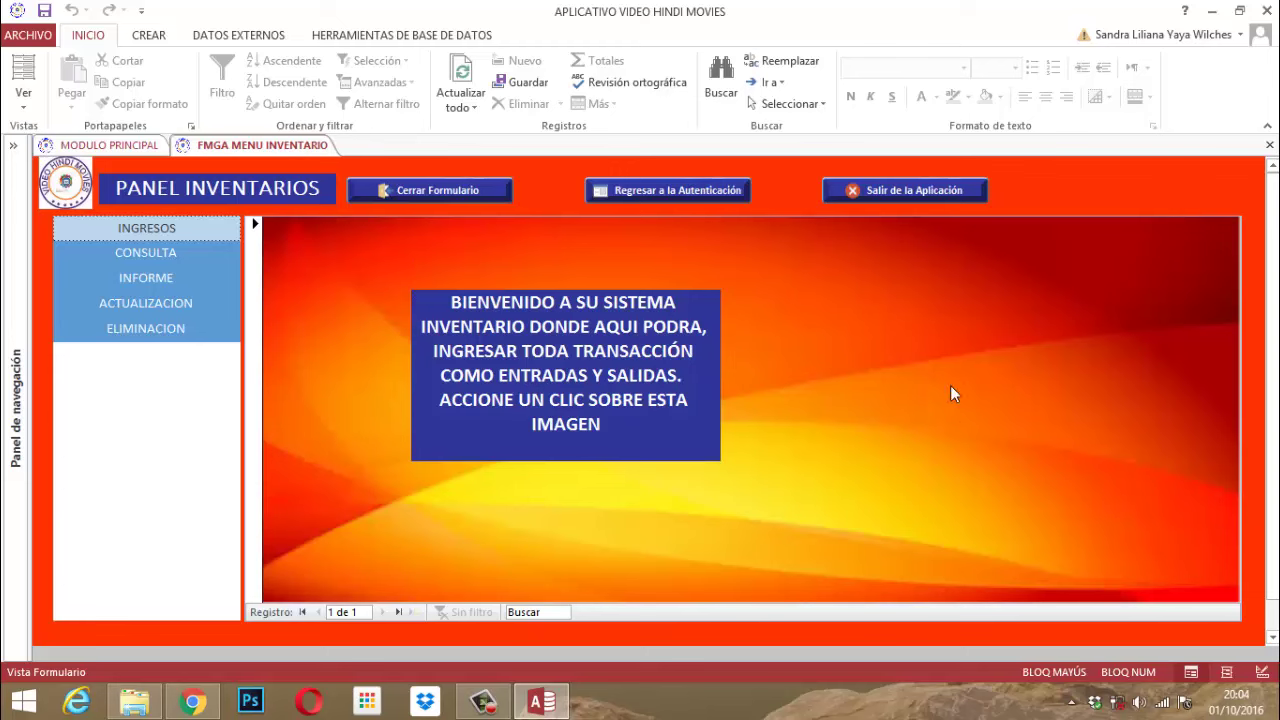
click(160, 250)
click(151, 278)
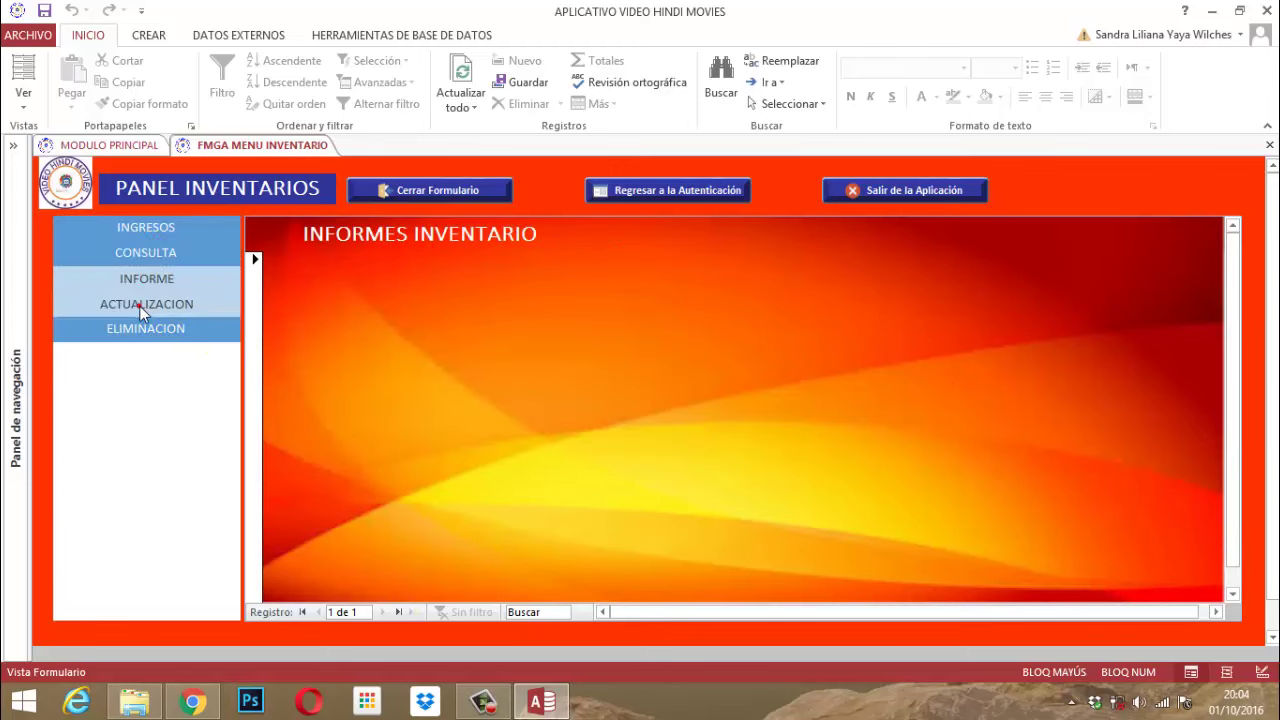
click(137, 303)
click(137, 333)
click(160, 228)
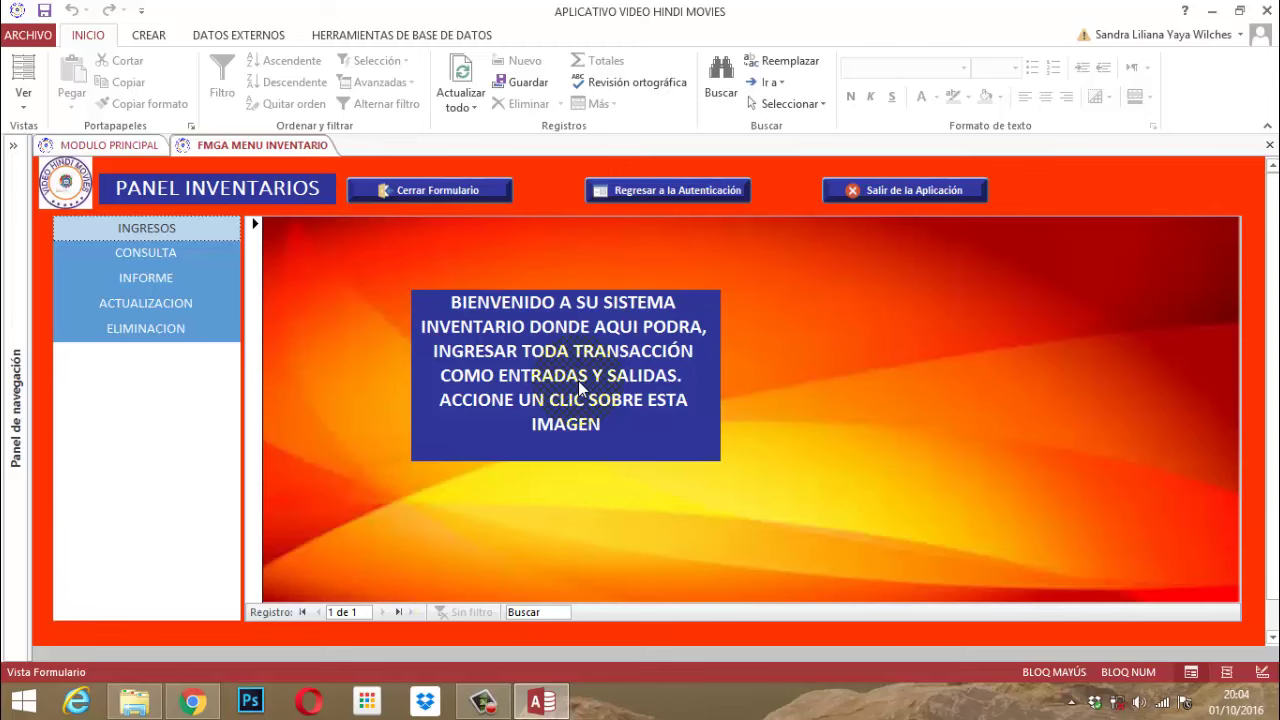
Open the inventory transaction entry form and set TIPO CONTADOR to INVENTARIO and CMOVINV to ING.
click(521, 343)
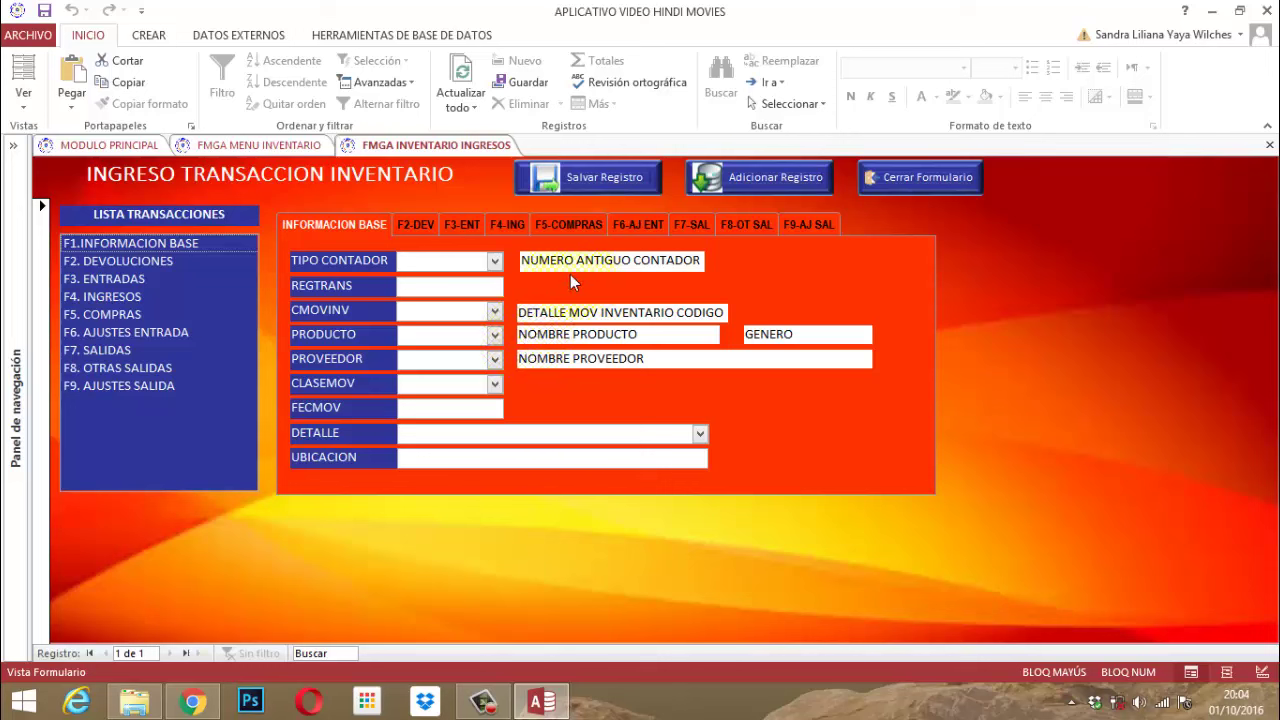
click(495, 261)
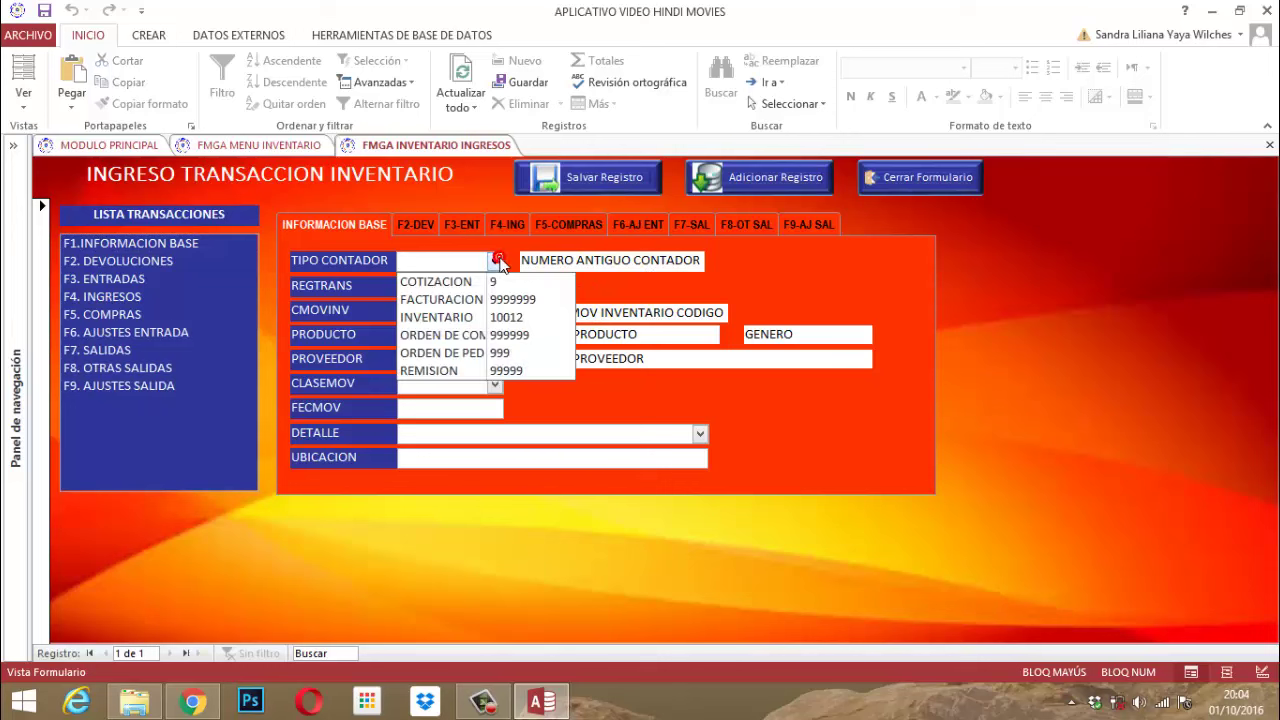
click(446, 317)
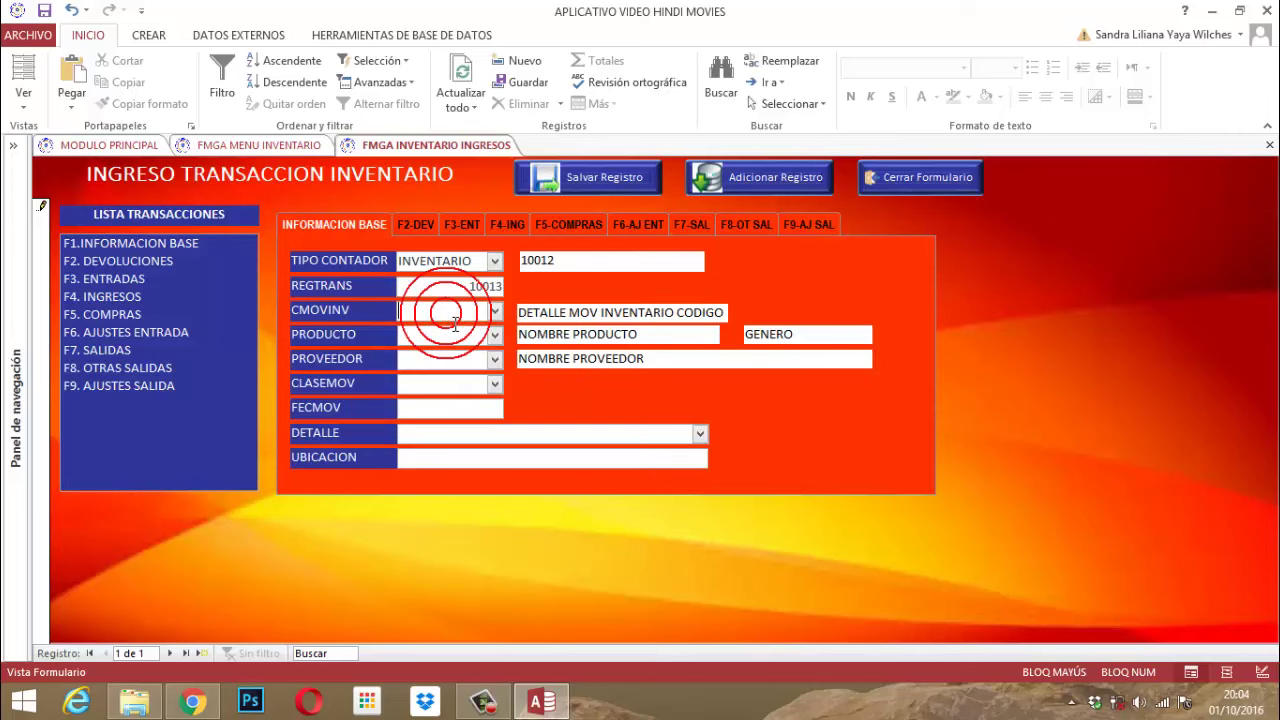
click(495, 312)
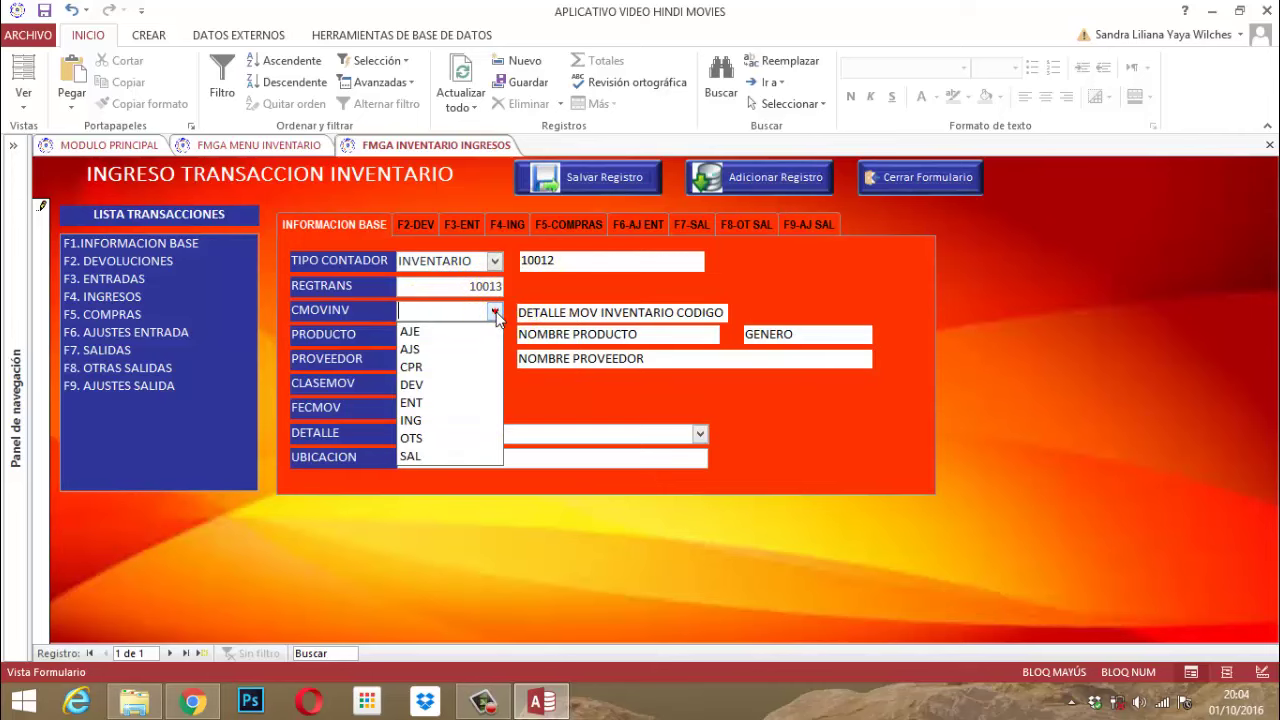
click(411, 421)
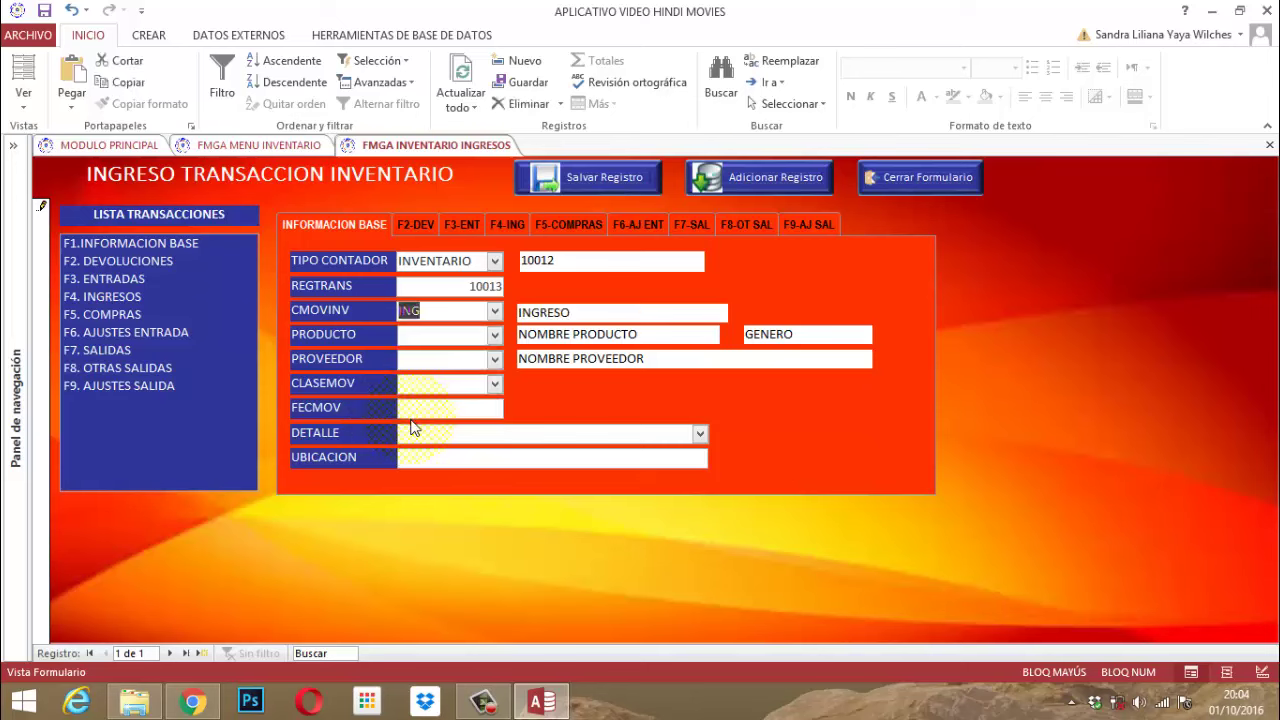
Set the transaction's PRODUCTO to 10009 (A BETTER LIFE), PROVEEDOR to 2 and CLASEMOV to ENTRADA.
click(494, 335)
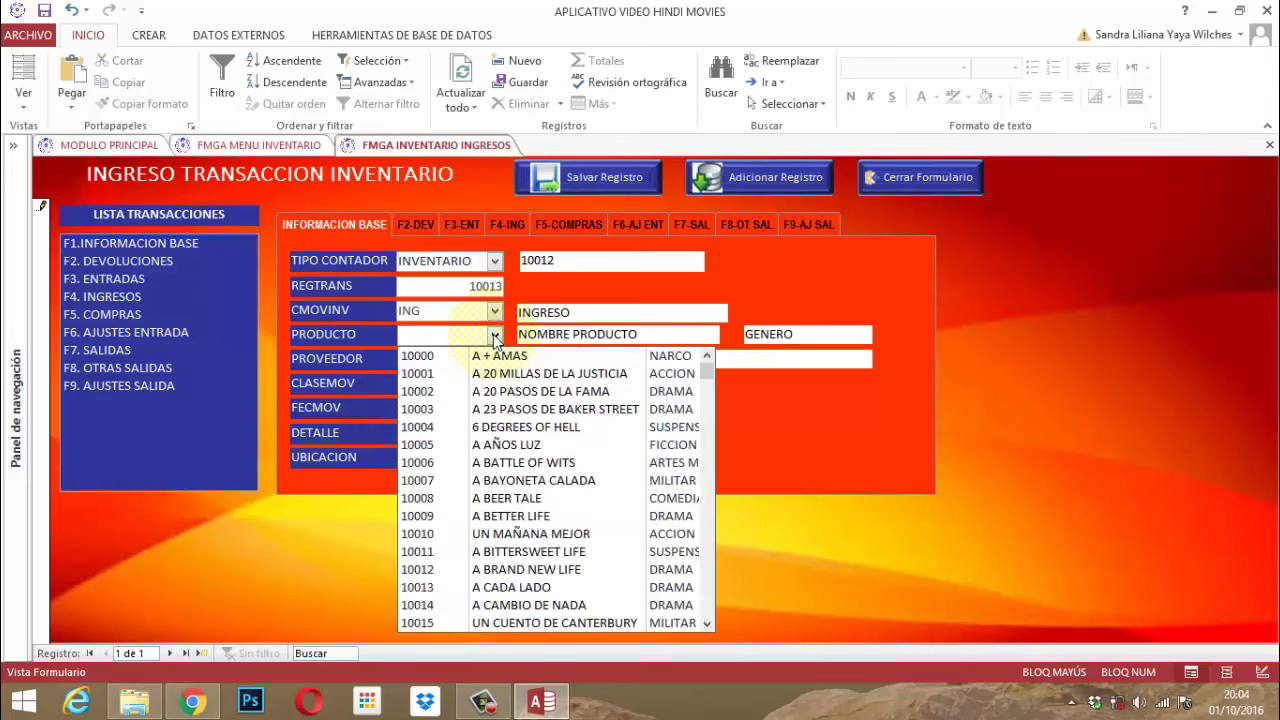
click(470, 516)
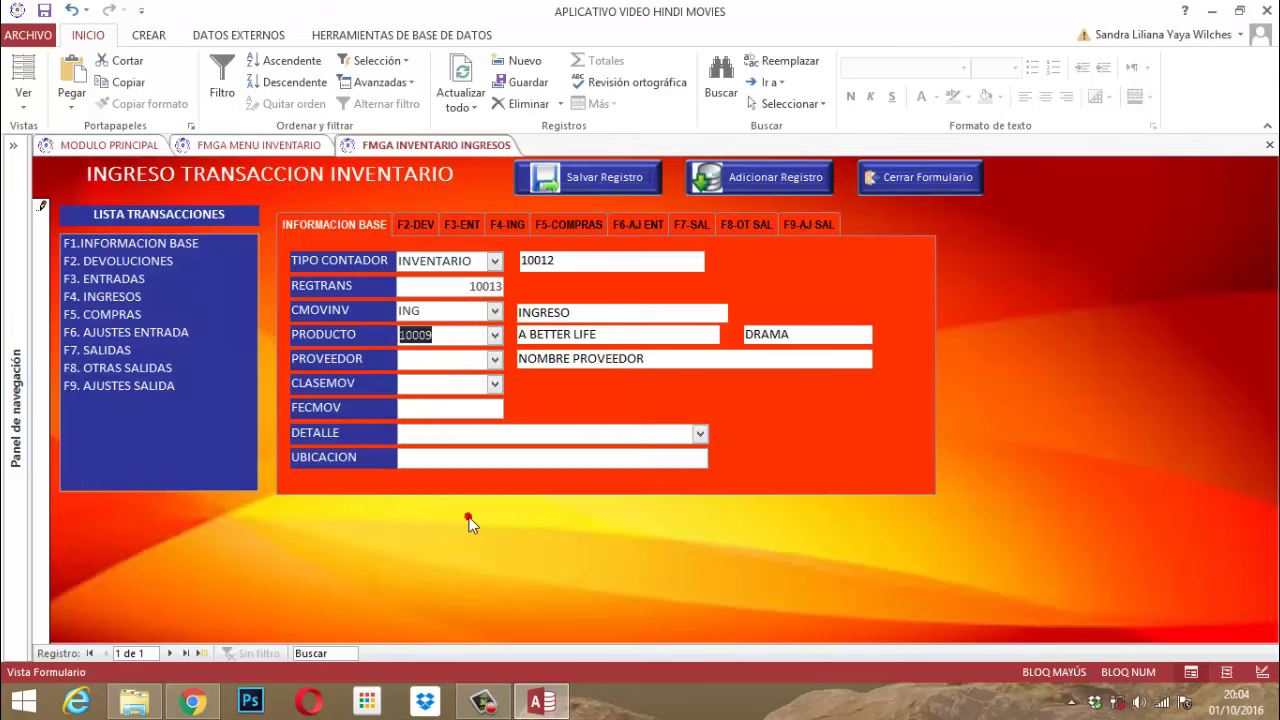
click(494, 361)
click(462, 377)
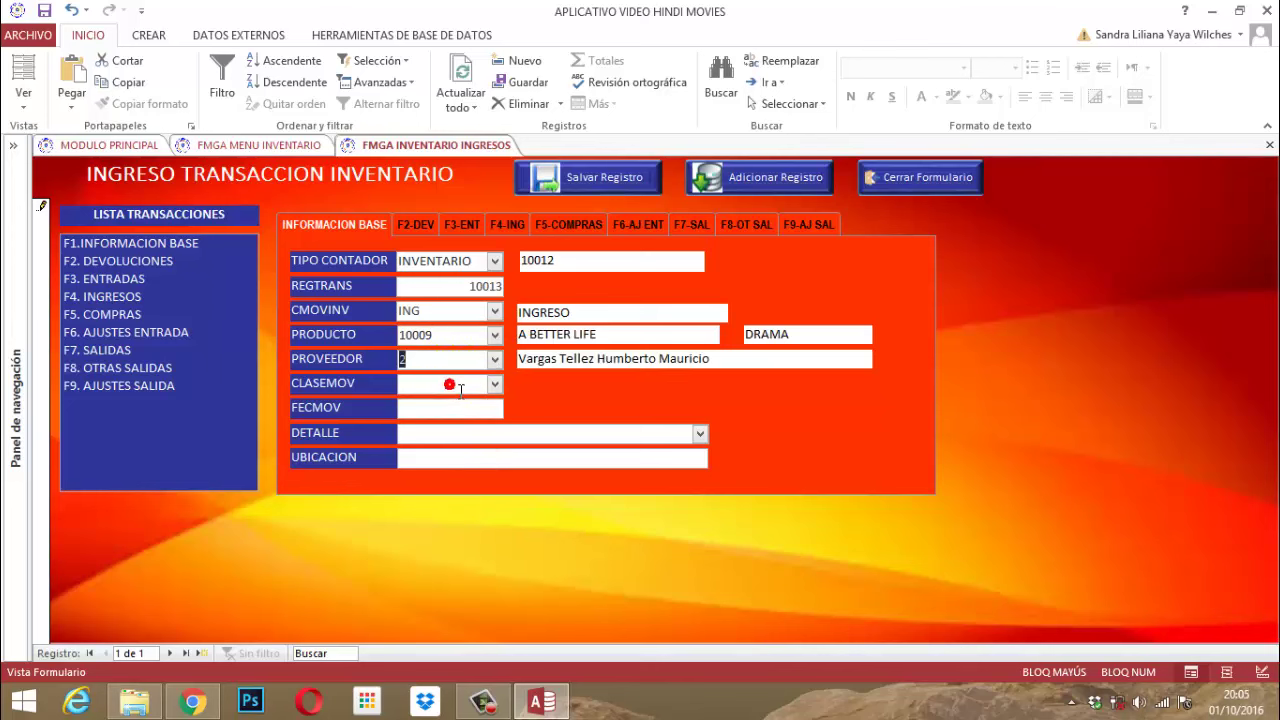
click(494, 384)
click(449, 402)
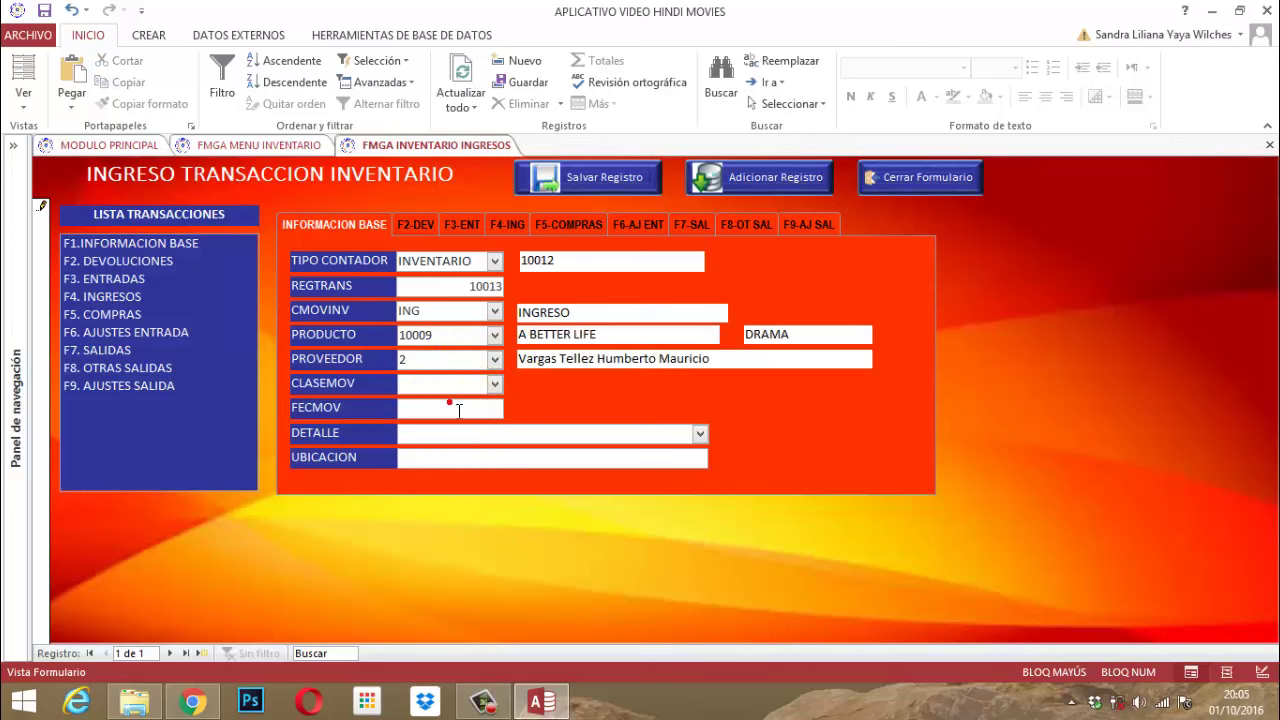
Enter 01/10/2016 as FECMOV, INVENTARIO INICIAL as DETALLE and GAVETA A as UBICACION.
click(459, 410)
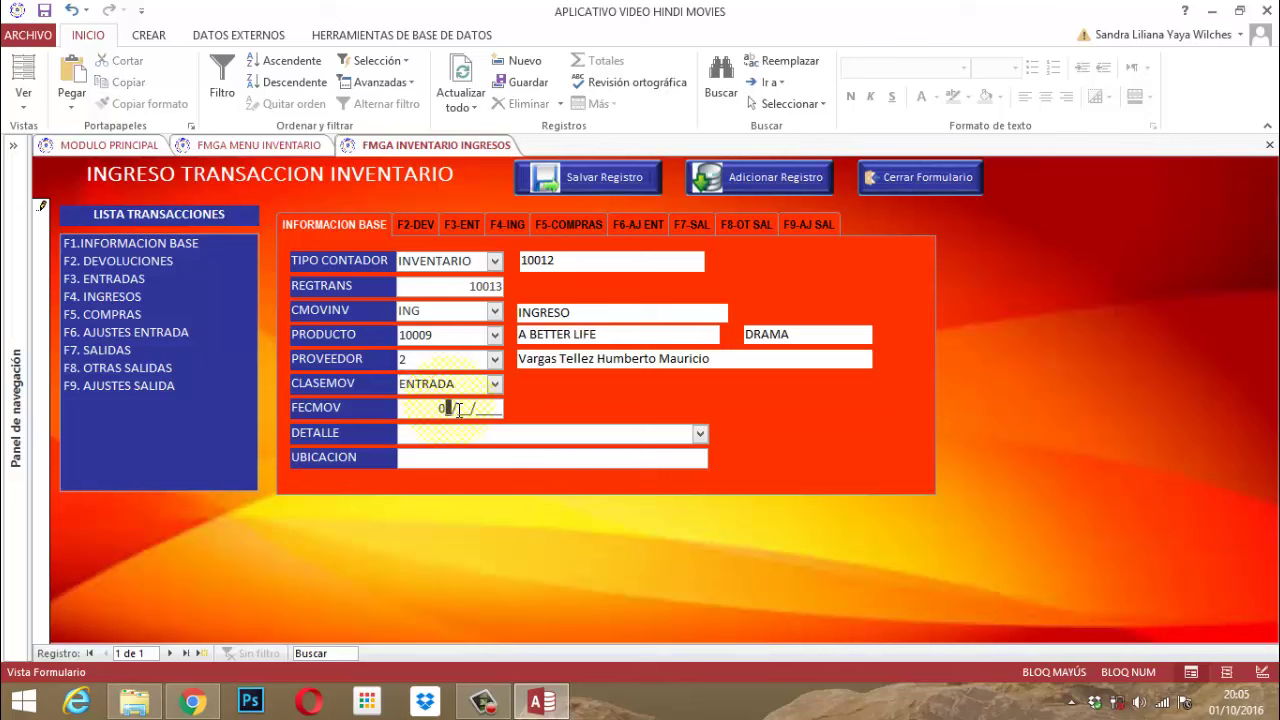
text(01/10/2016)
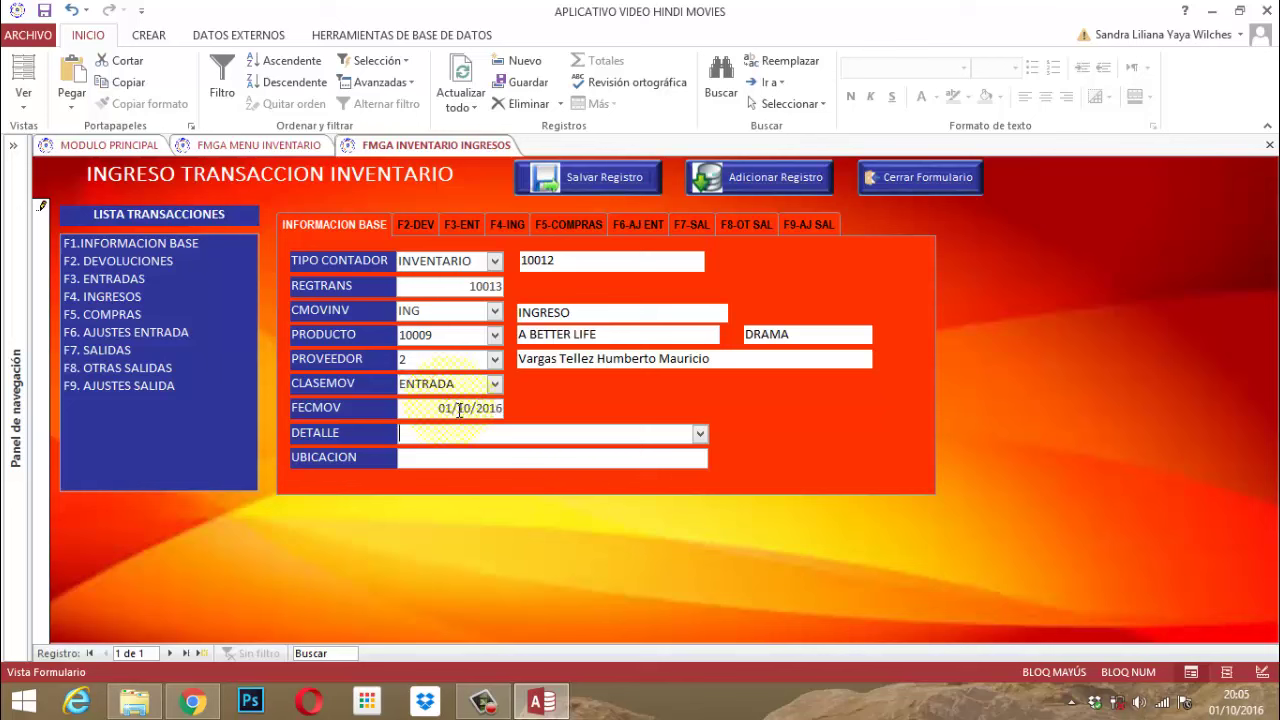
text(invent)
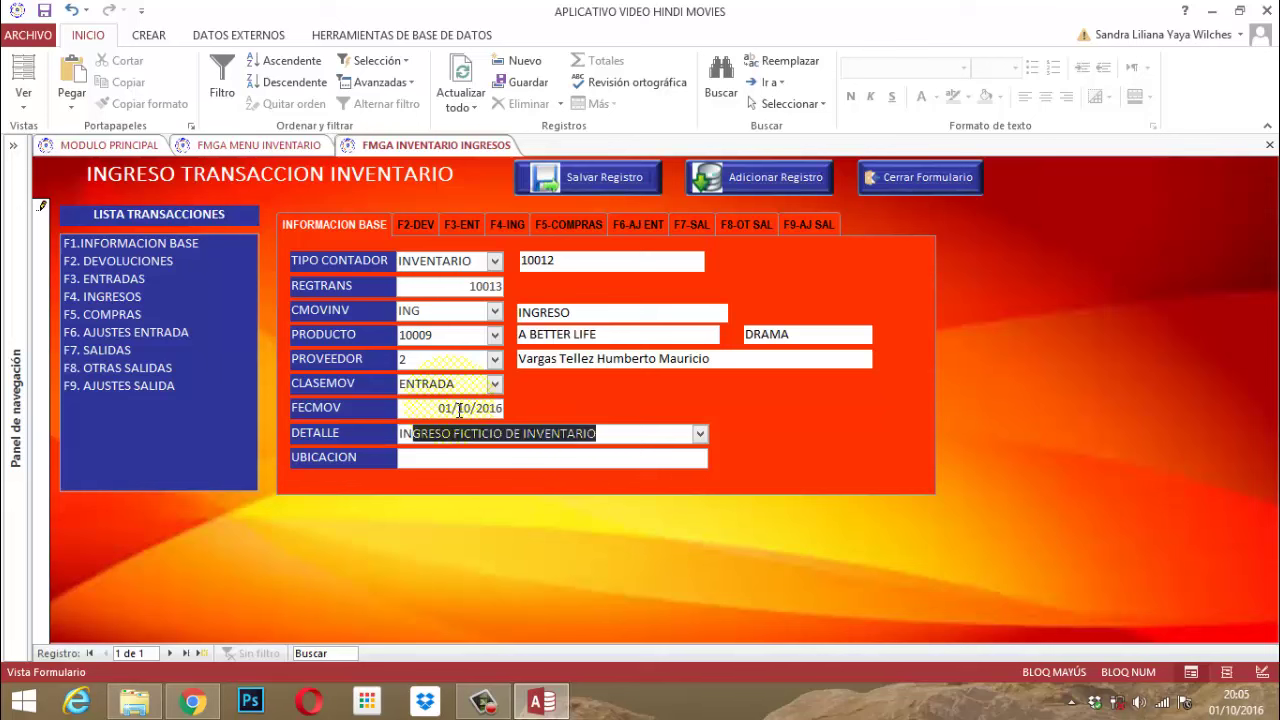
key(Tab)
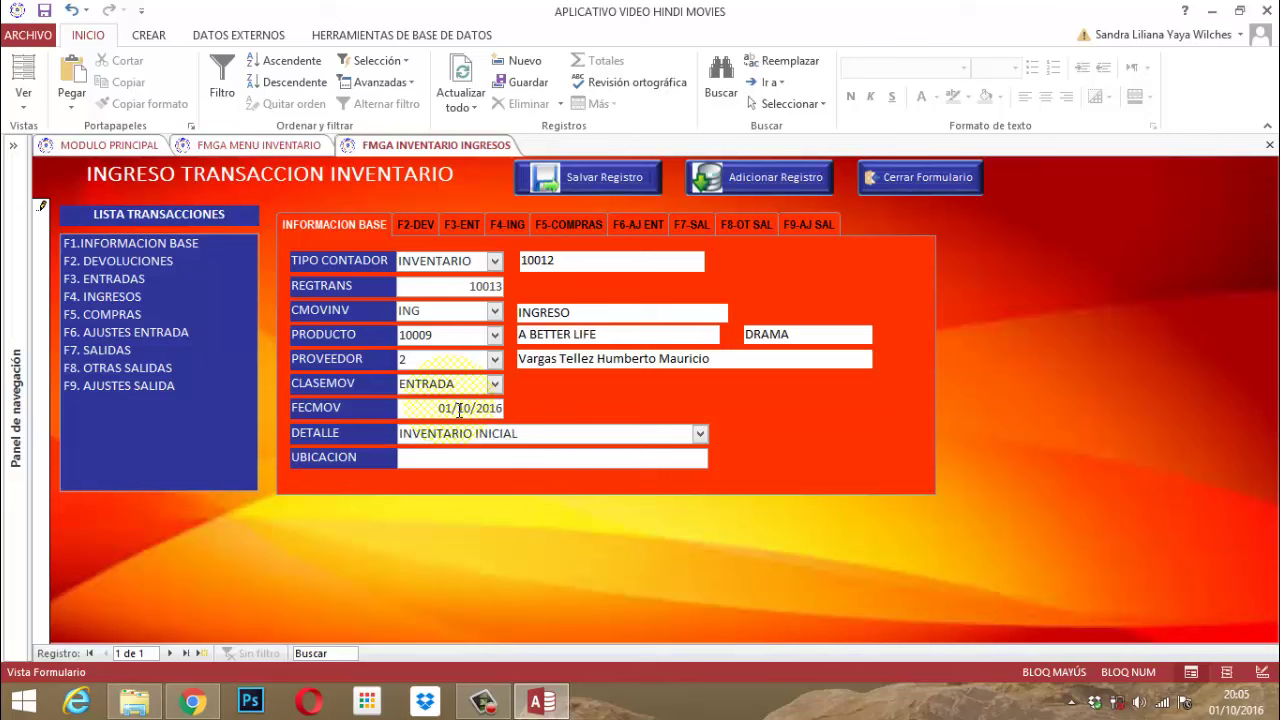
text(GAVETA A)
Fill in the F4 INGRESOS page with transaction type ING, CANTIDAD 40 and COSTO 1000.
click(107, 297)
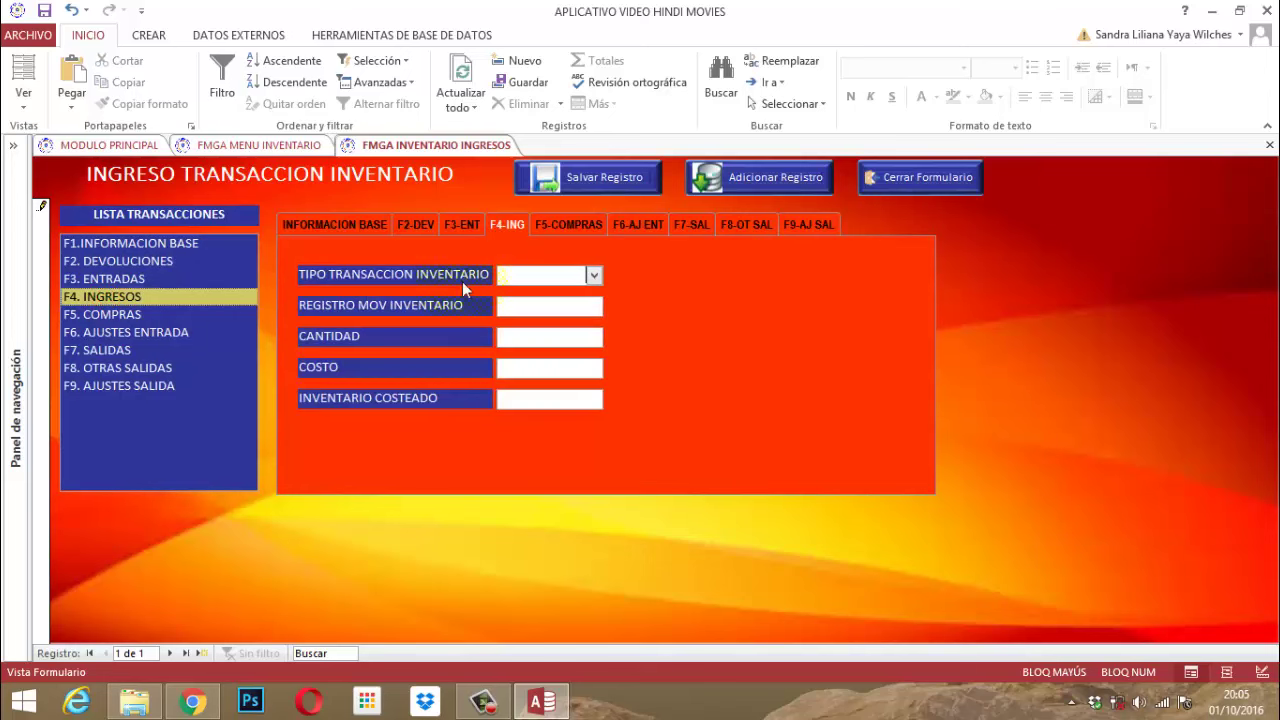
click(593, 274)
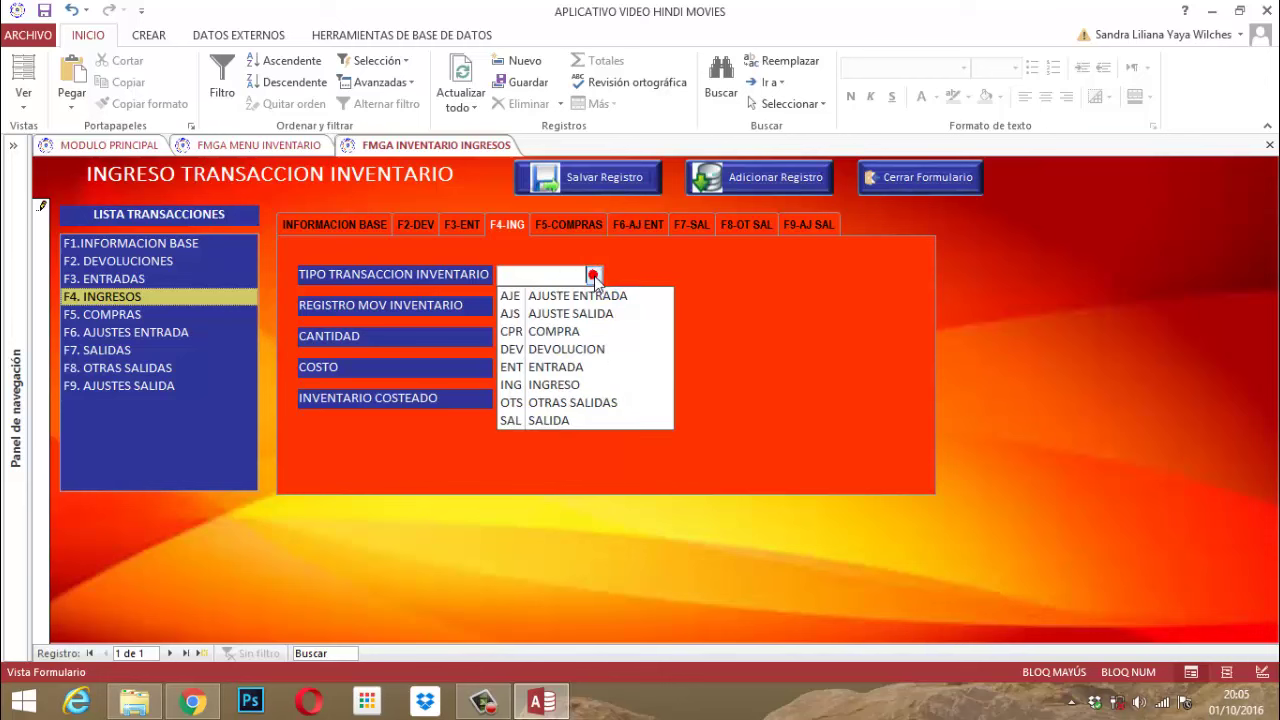
click(533, 386)
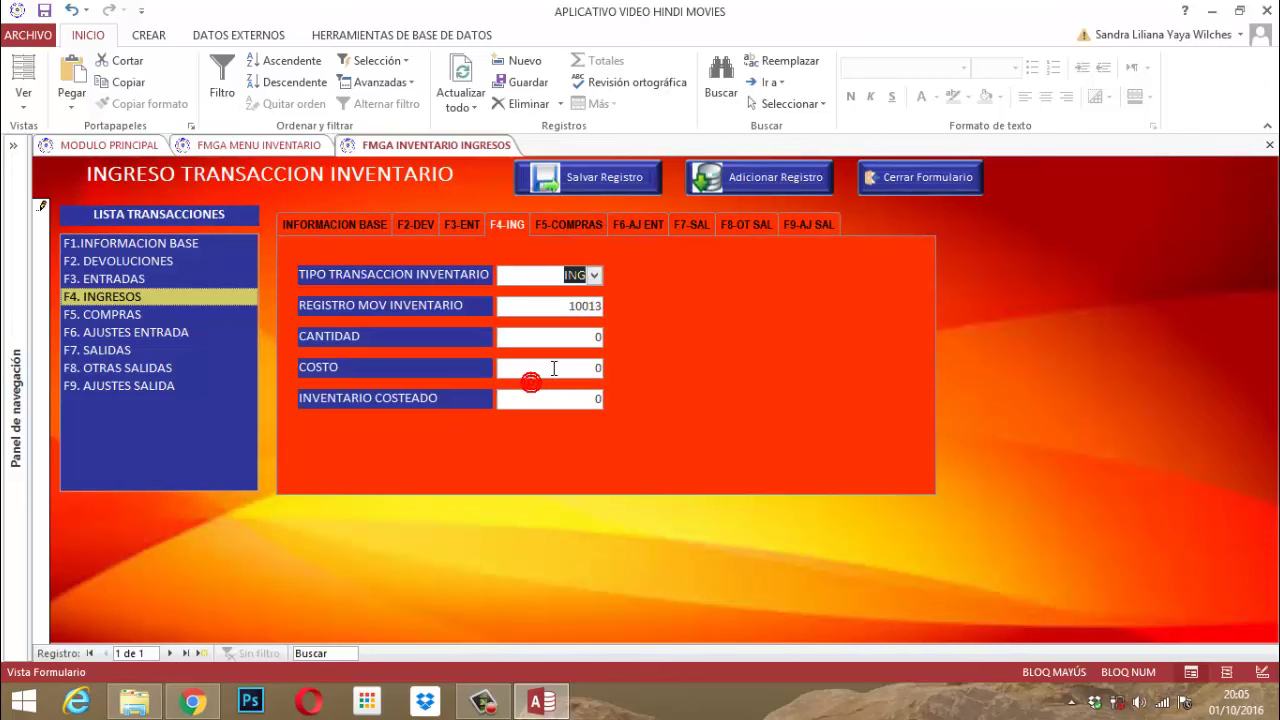
key(Tab)
key(Tab)
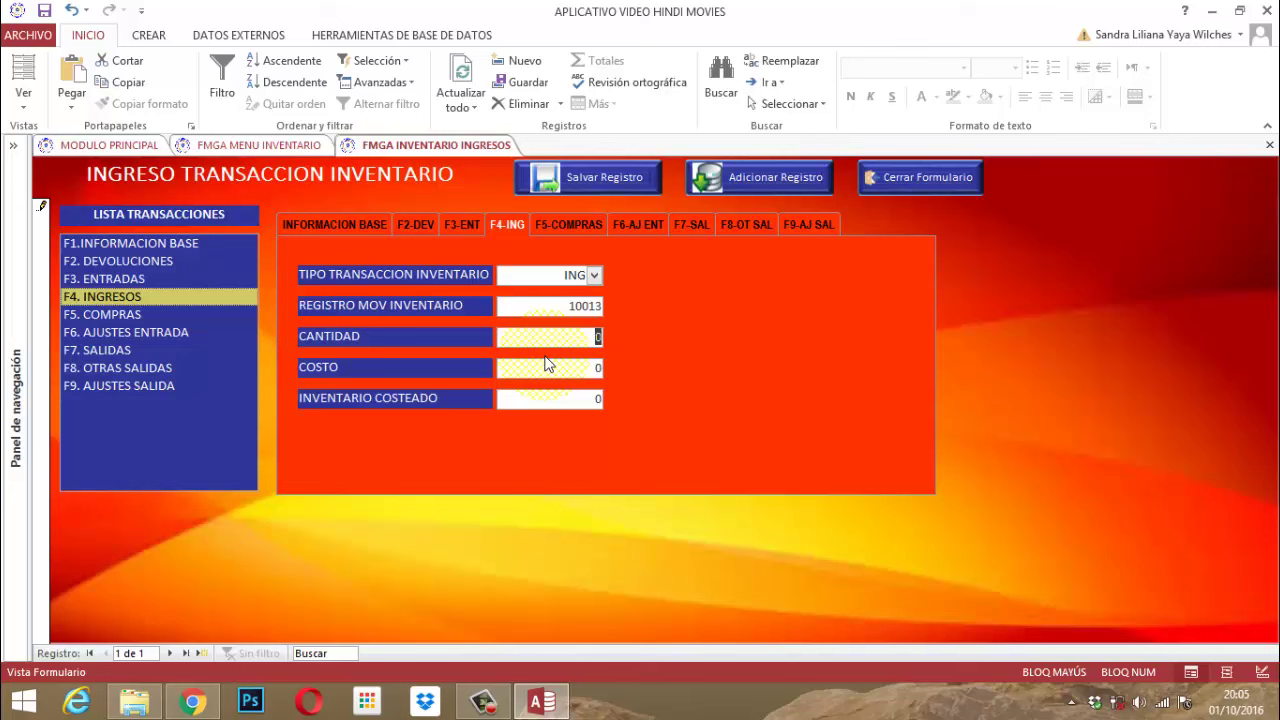
text(40)
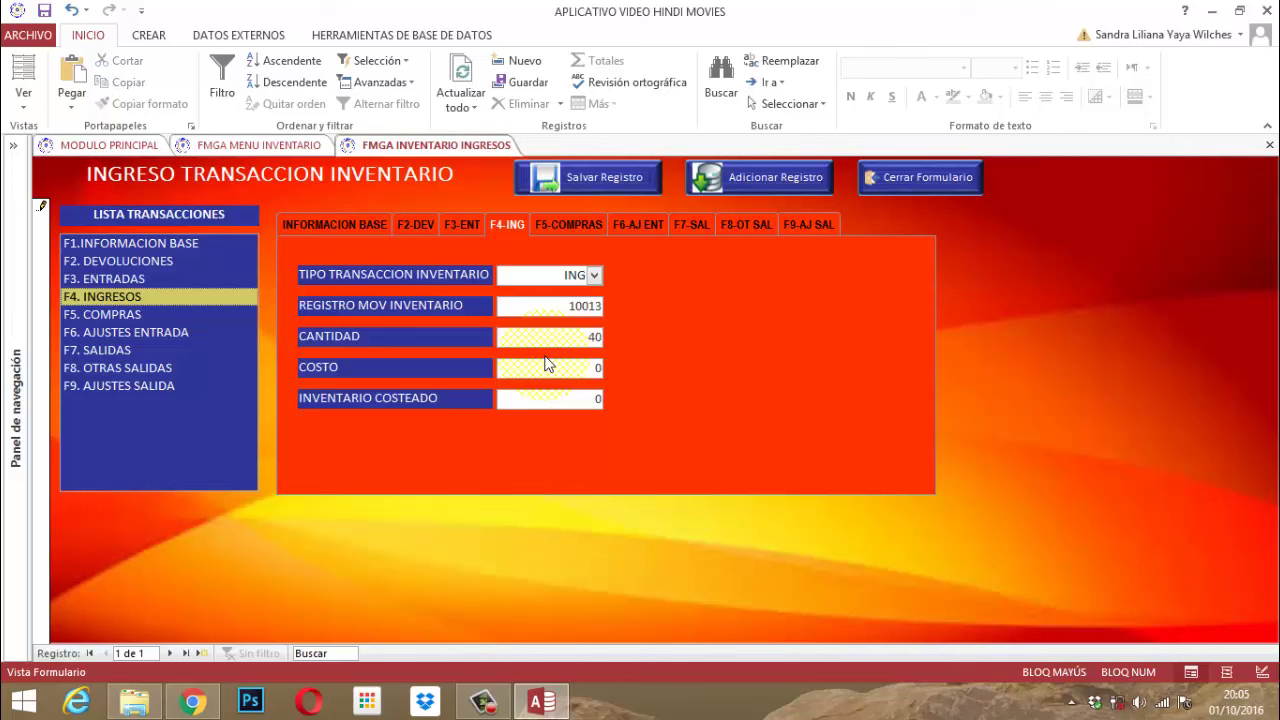
key(Tab)
text(000)
key(Tab)
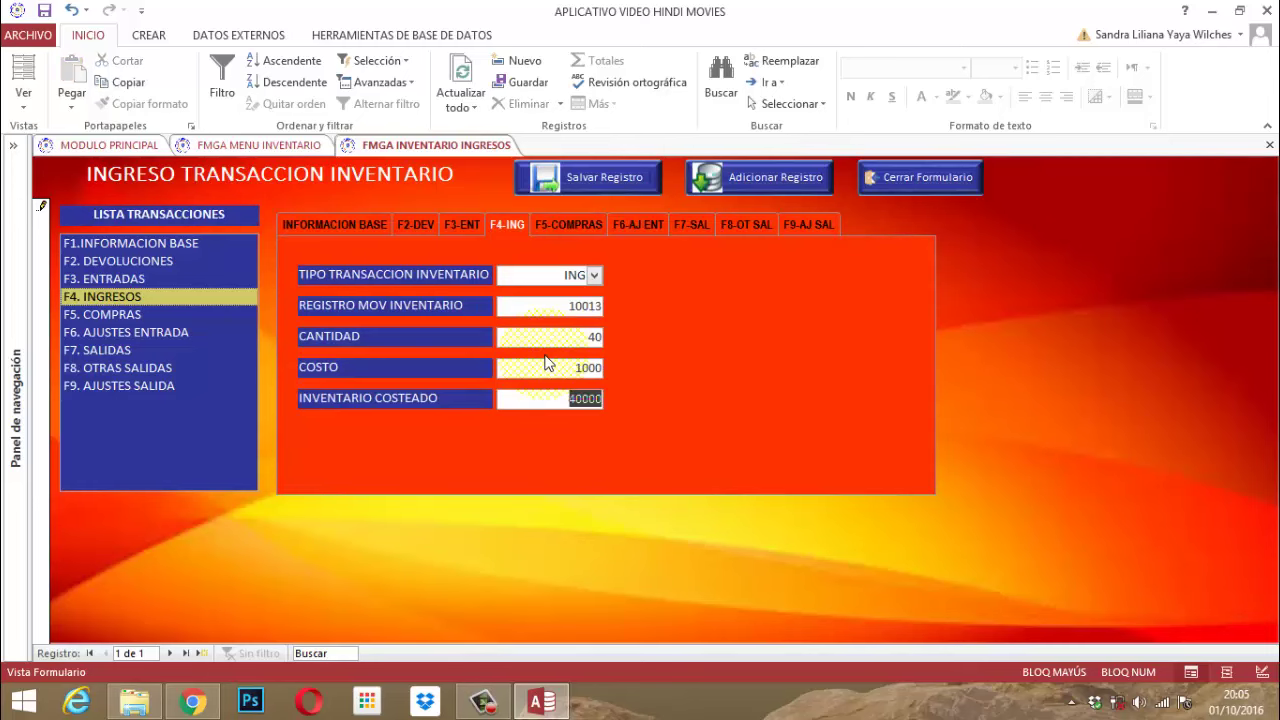
Save the transaction record, return to the base information page and add a new record.
click(583, 178)
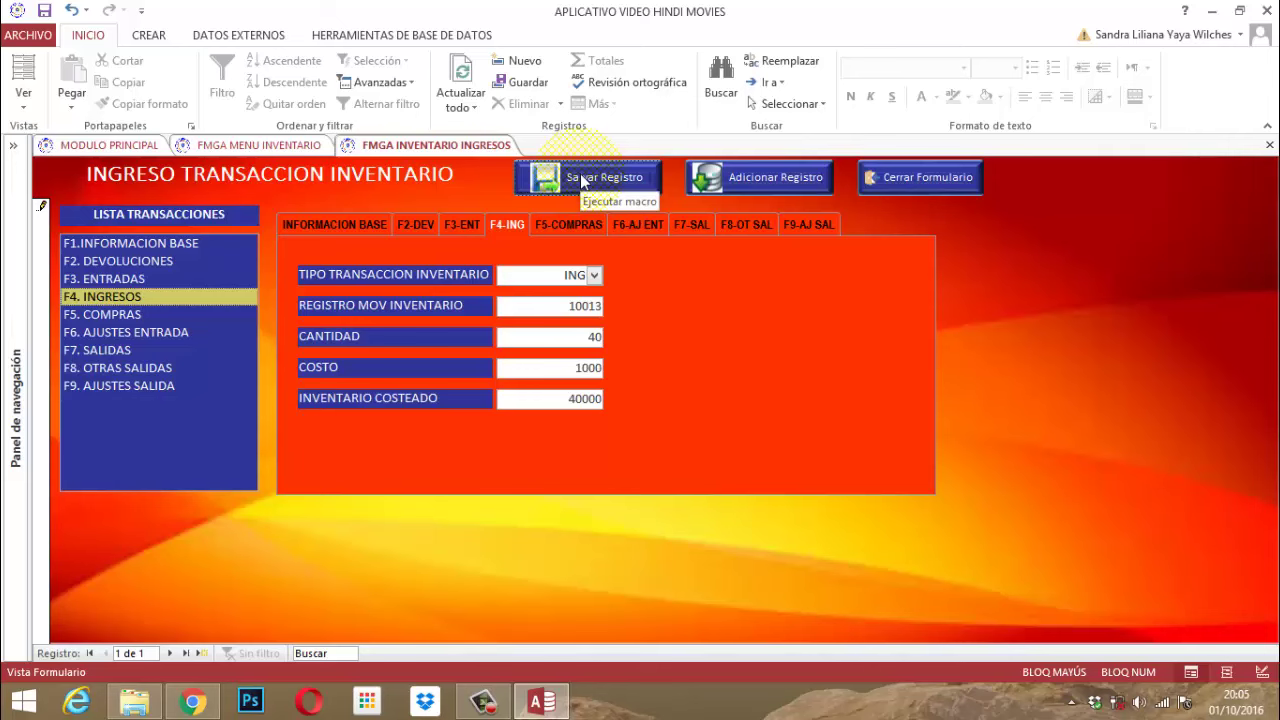
click(137, 243)
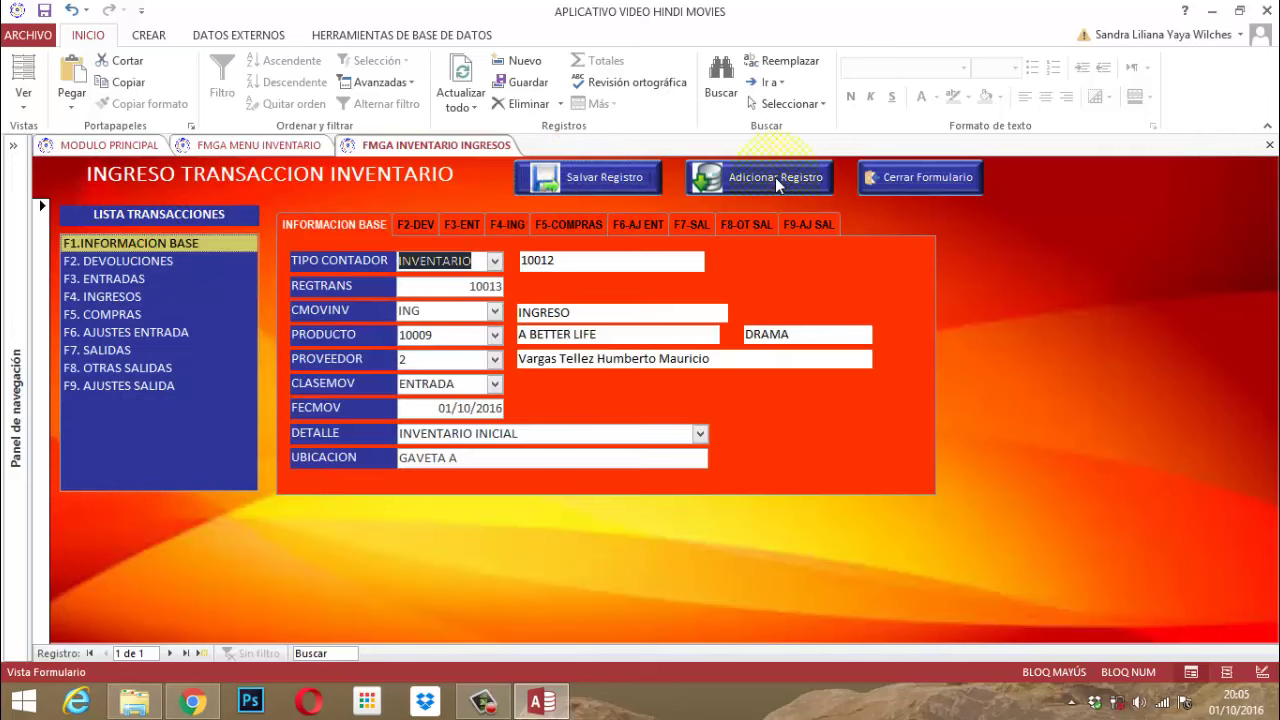
click(775, 177)
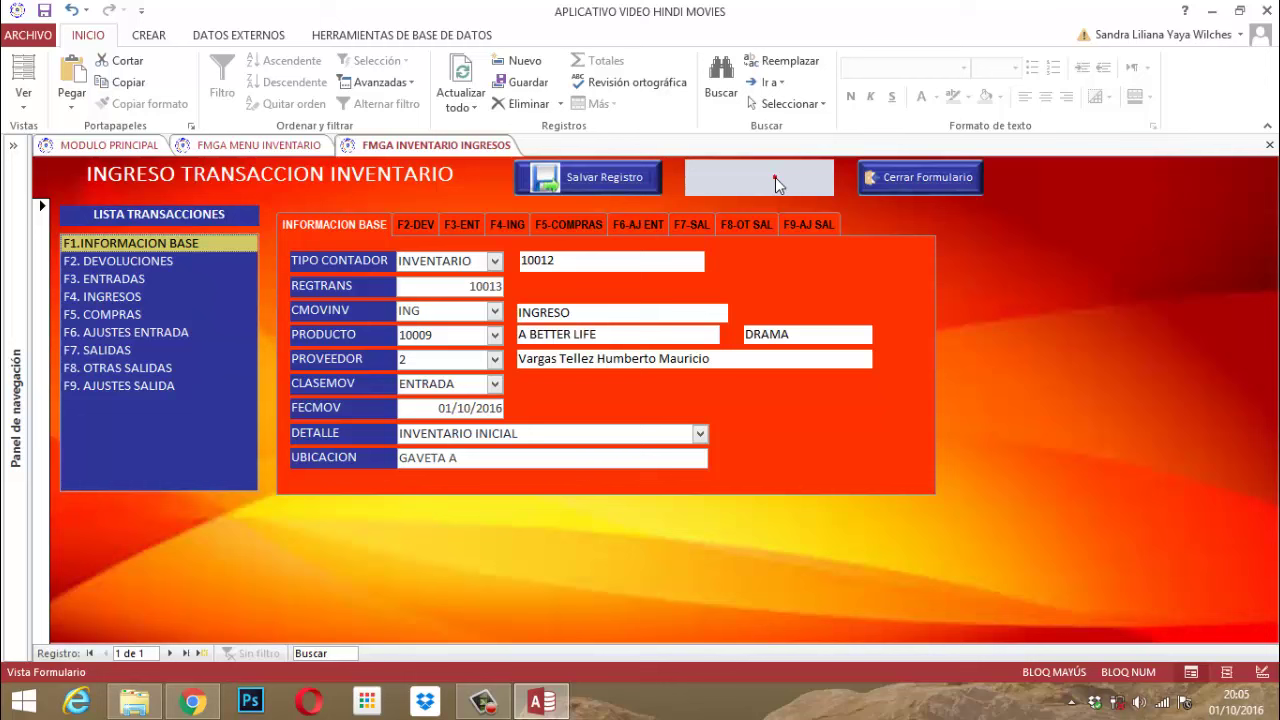
In the new record, set TIPO CONTADOR to INVENTARIO, CMOVINV to ING and PRODUCTO to 10010 (UN MAÑANA MEJOR).
click(494, 261)
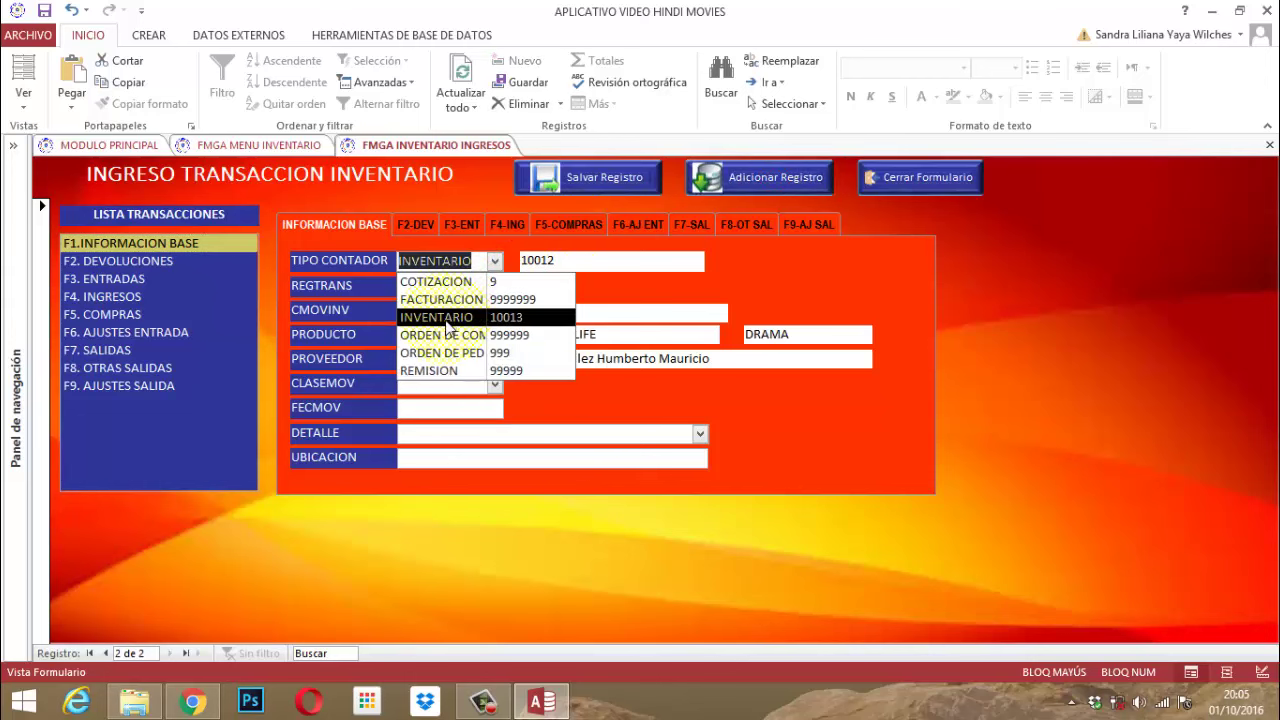
click(446, 320)
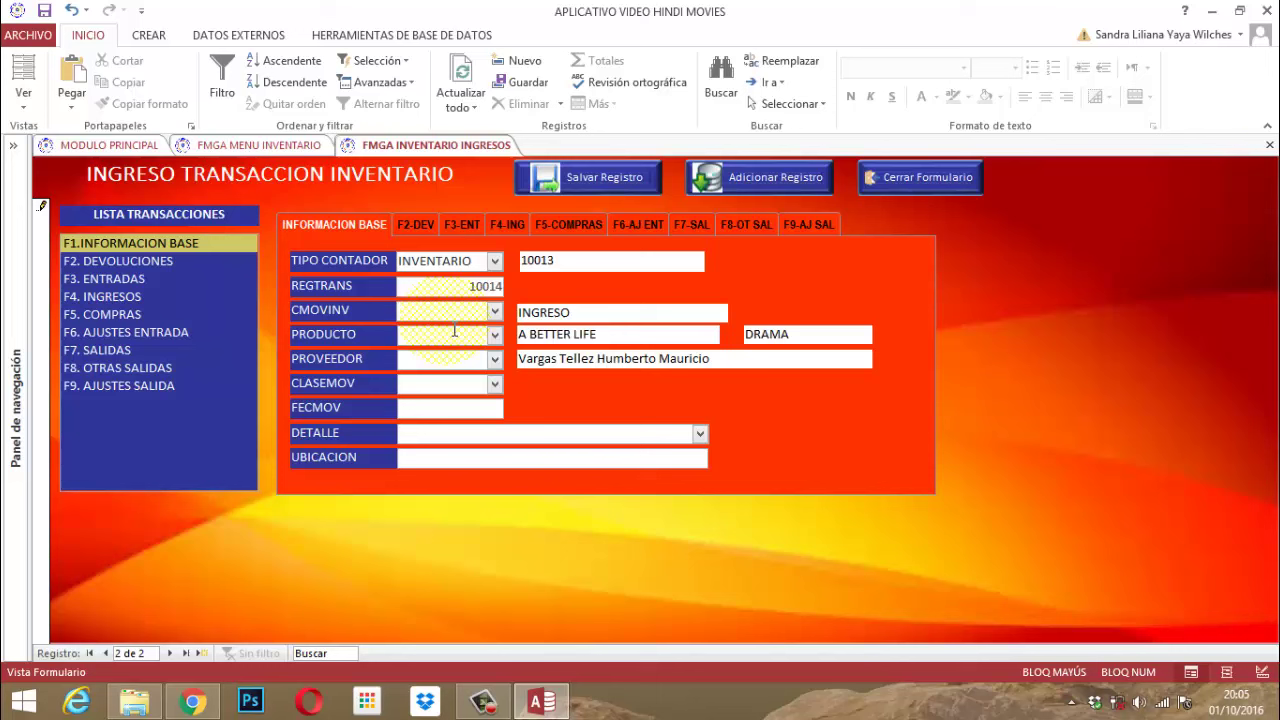
click(497, 312)
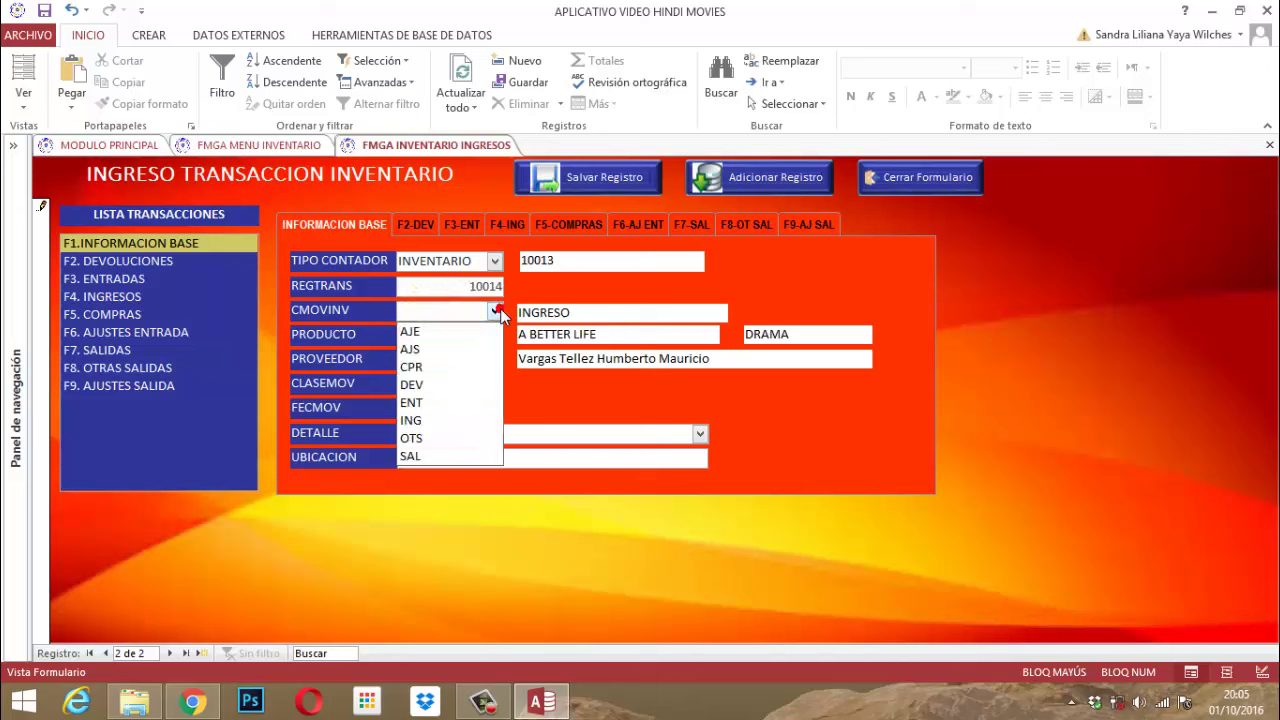
click(411, 420)
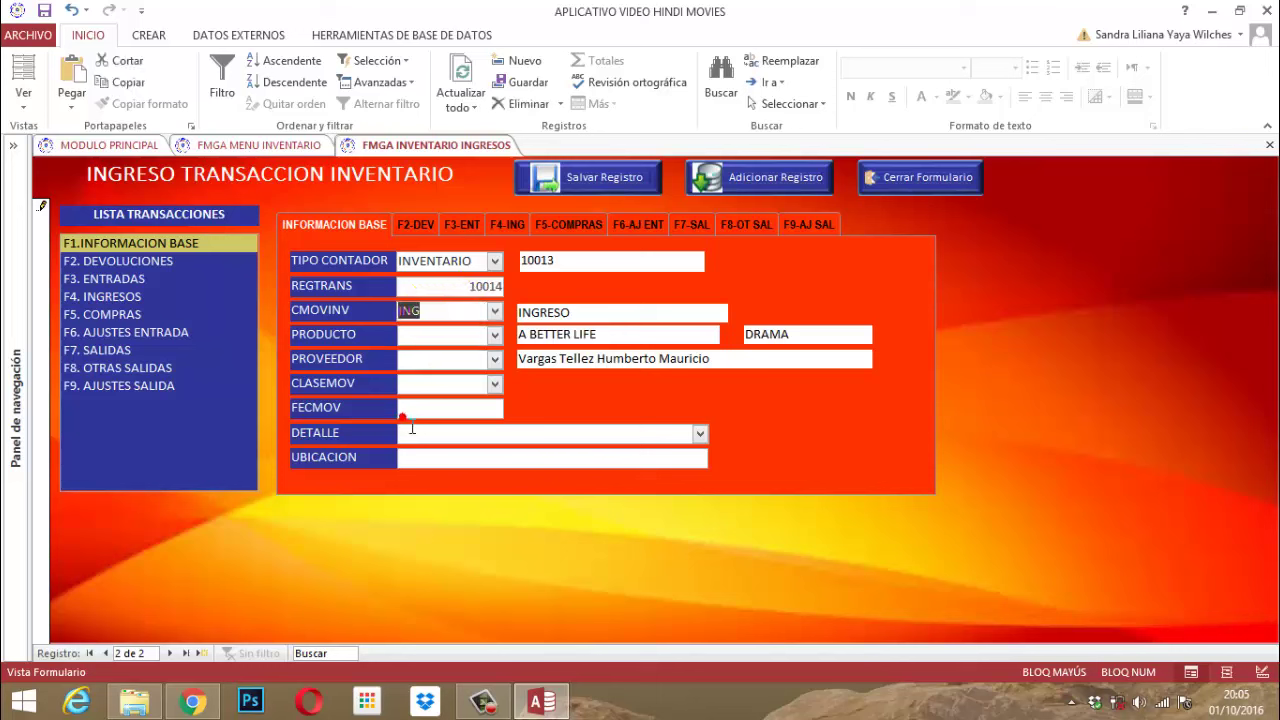
click(495, 335)
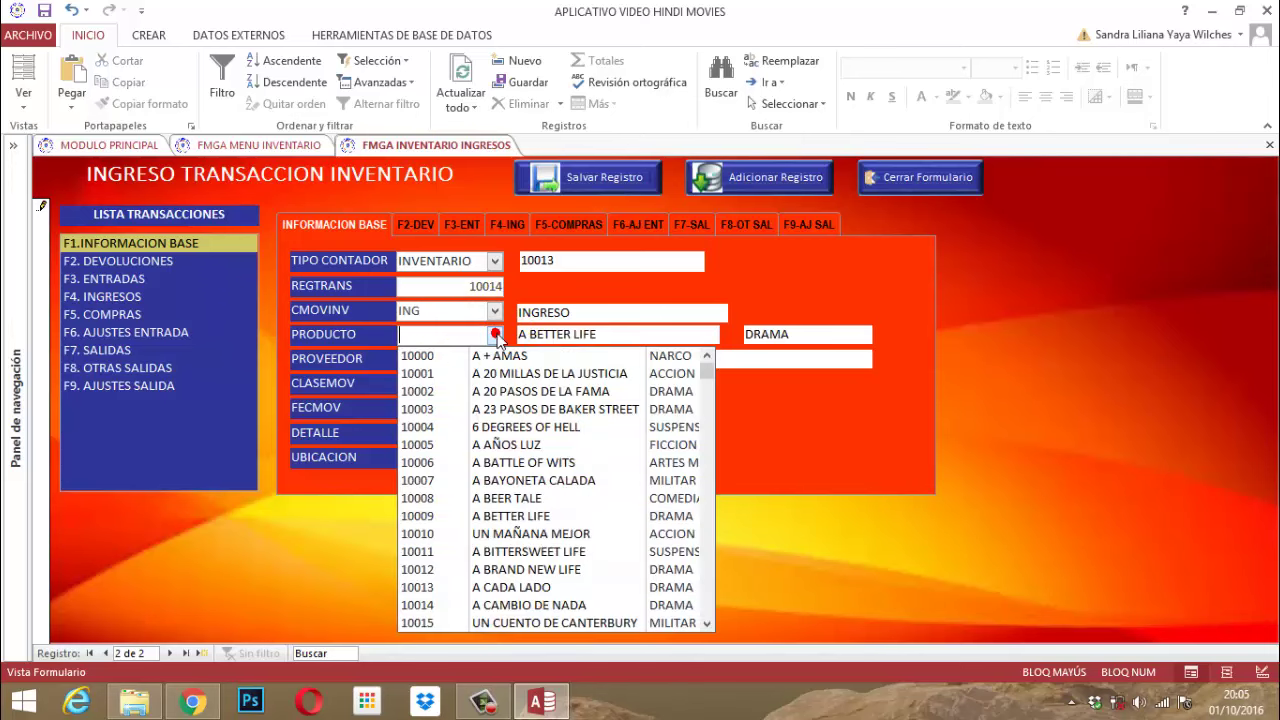
click(417, 535)
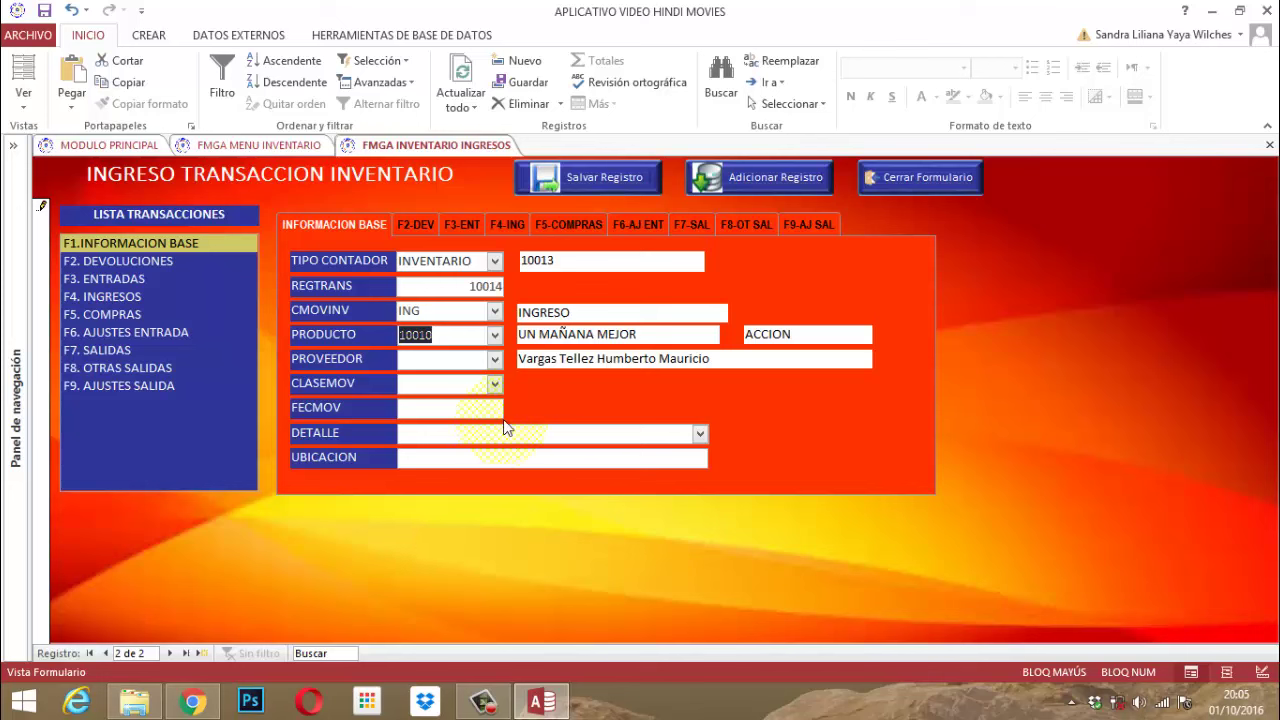
Set PROVEEDOR to 2 and CLASEMOV to ENTRADA in the new inventory record.
click(495, 359)
click(455, 385)
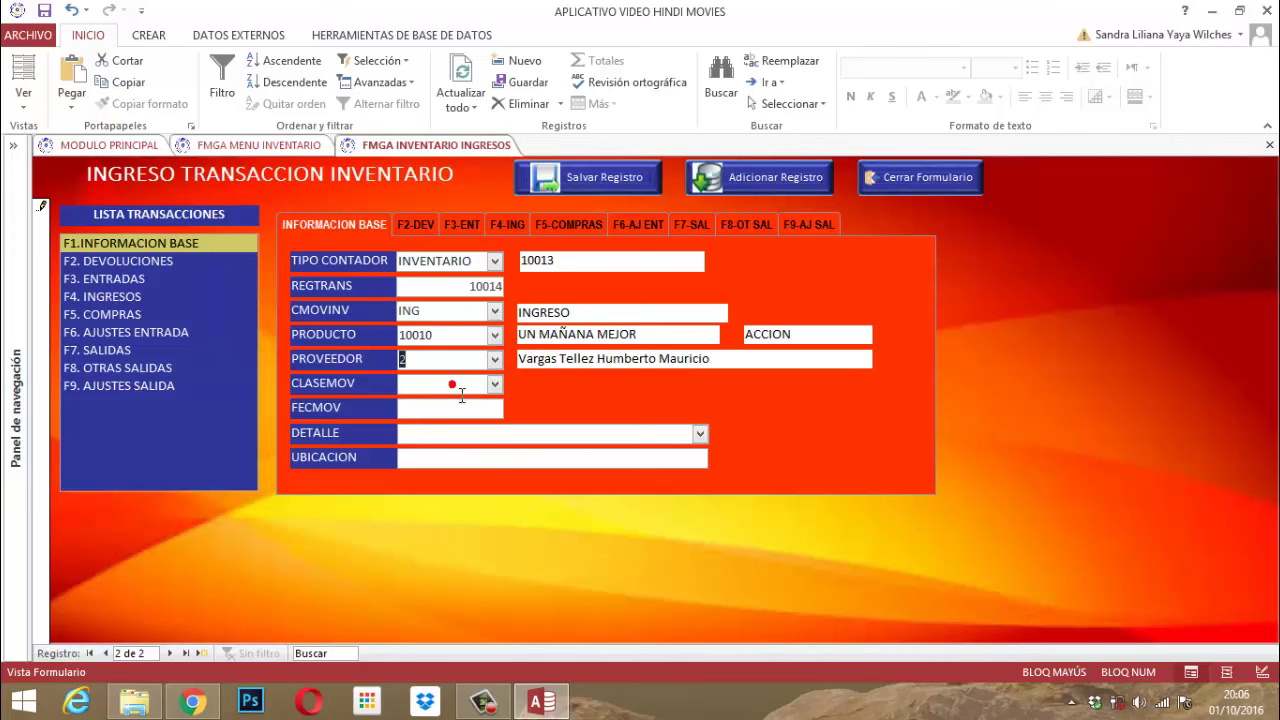
click(494, 384)
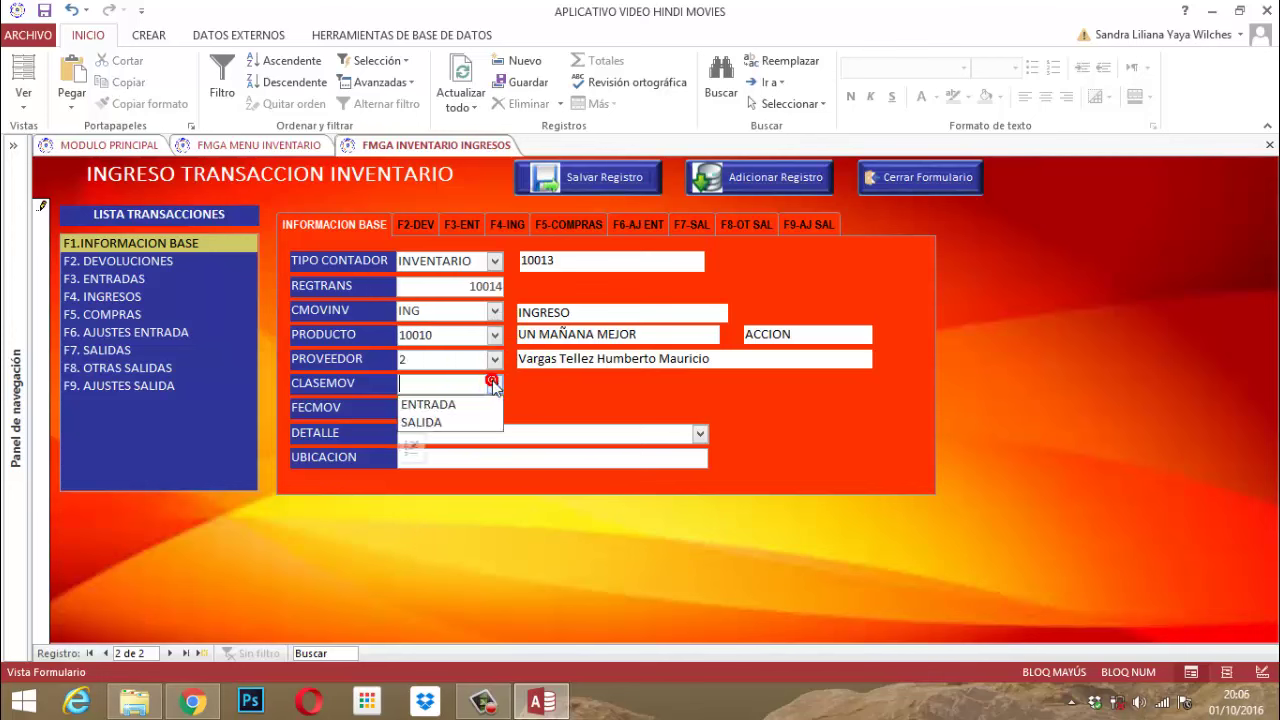
click(438, 403)
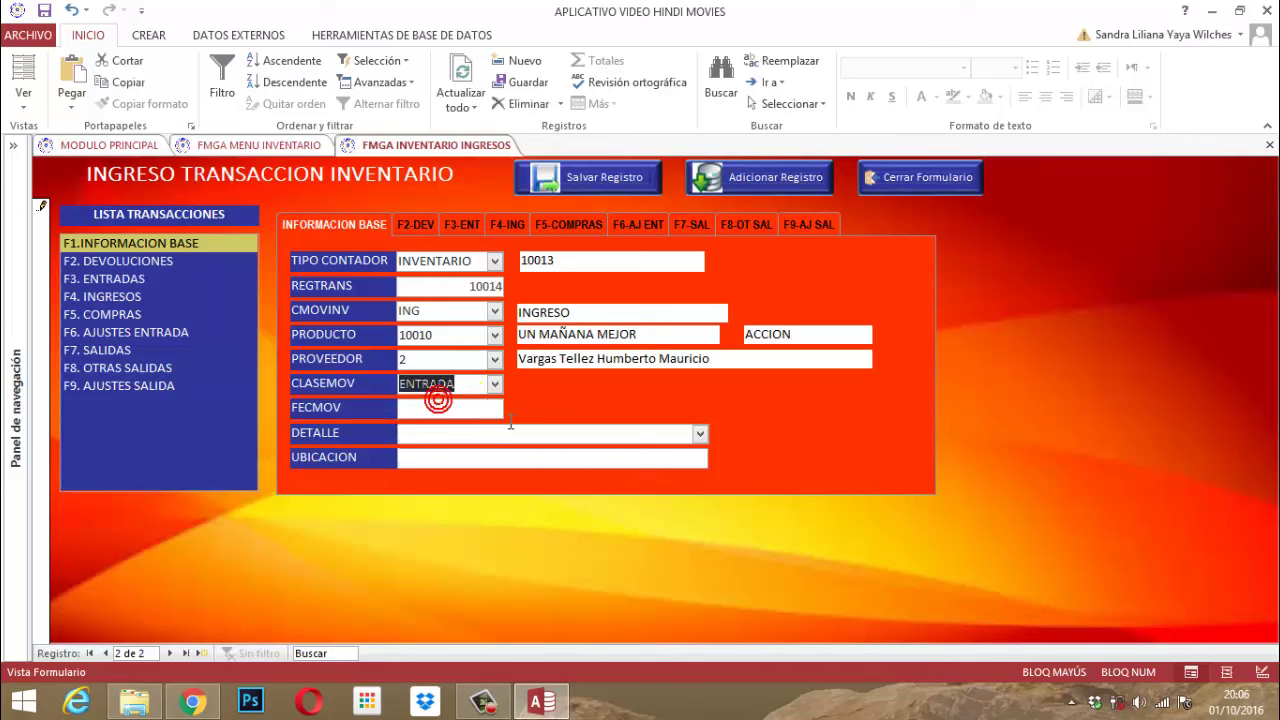
Complete the record's base information with FECMOV 01/10/2016, DETALLE INVENTARIO INICIAL and UBICACION GAVETA A.
key(Tab)
text(01/)
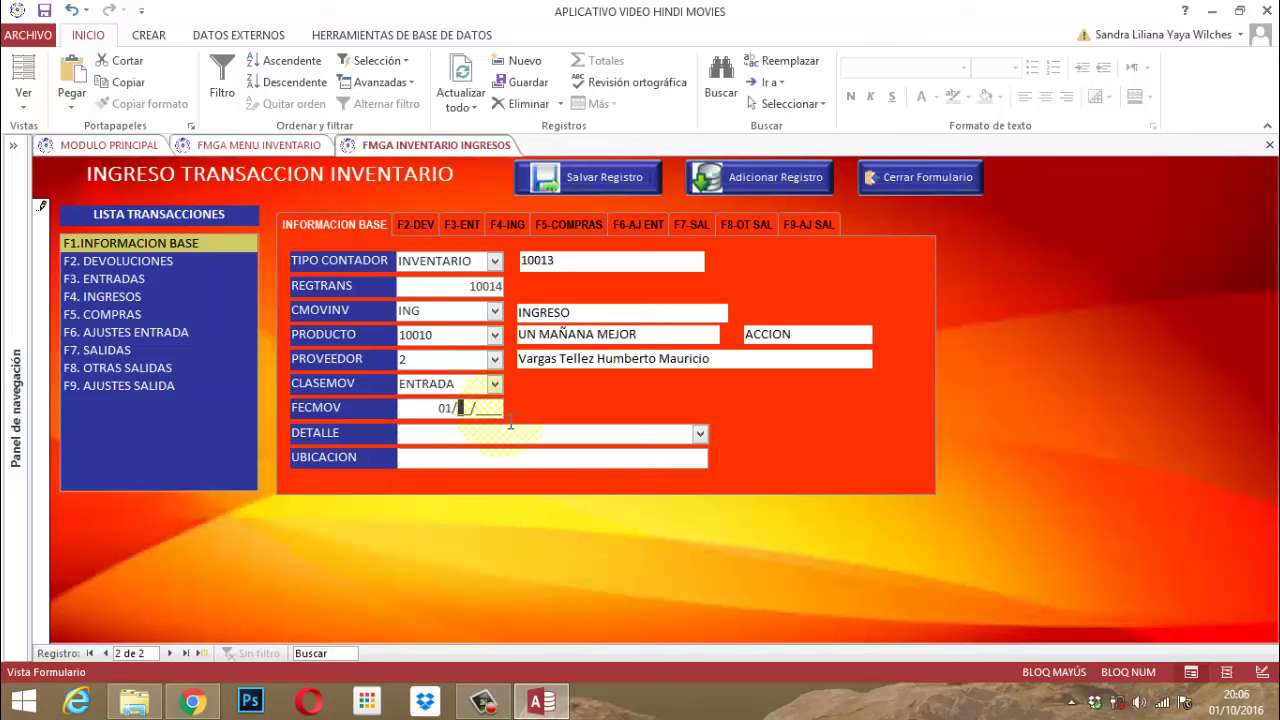
text(12)
key(BackSpace)
key(BackSpace)
key(BackSpace)
text(102016)
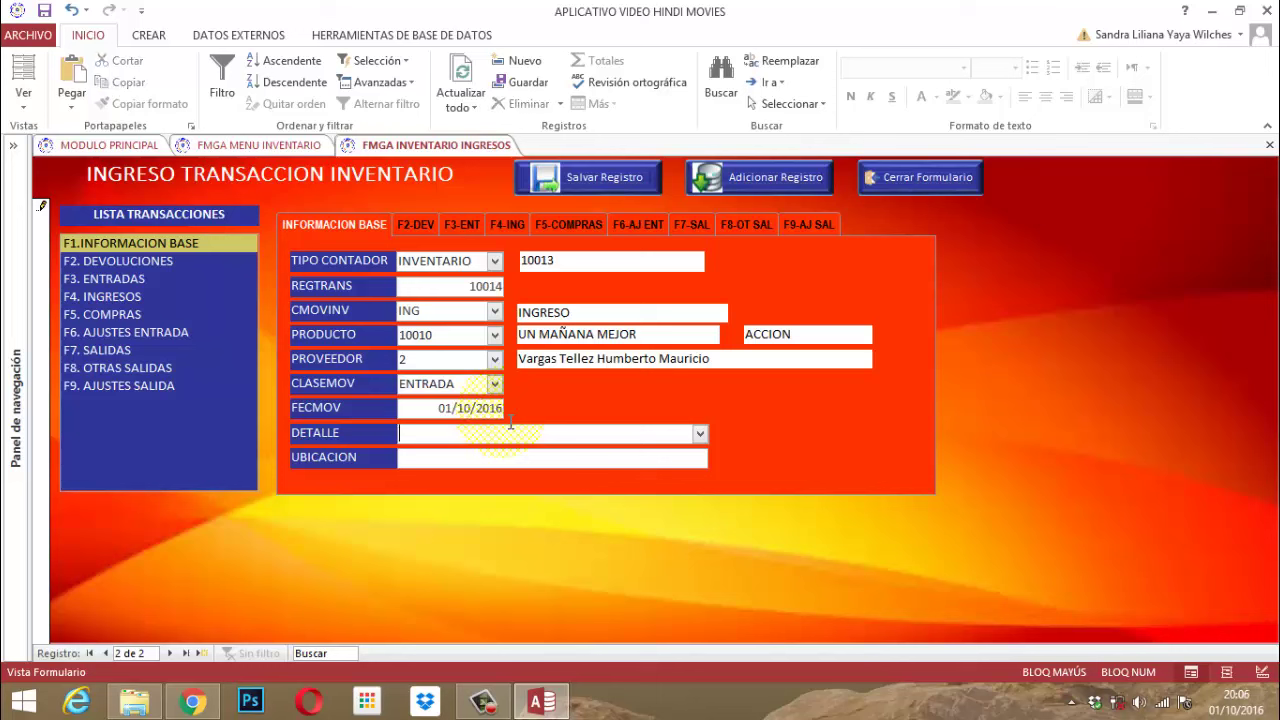
text(INVENTARIO INICIAL)
key(Tab)
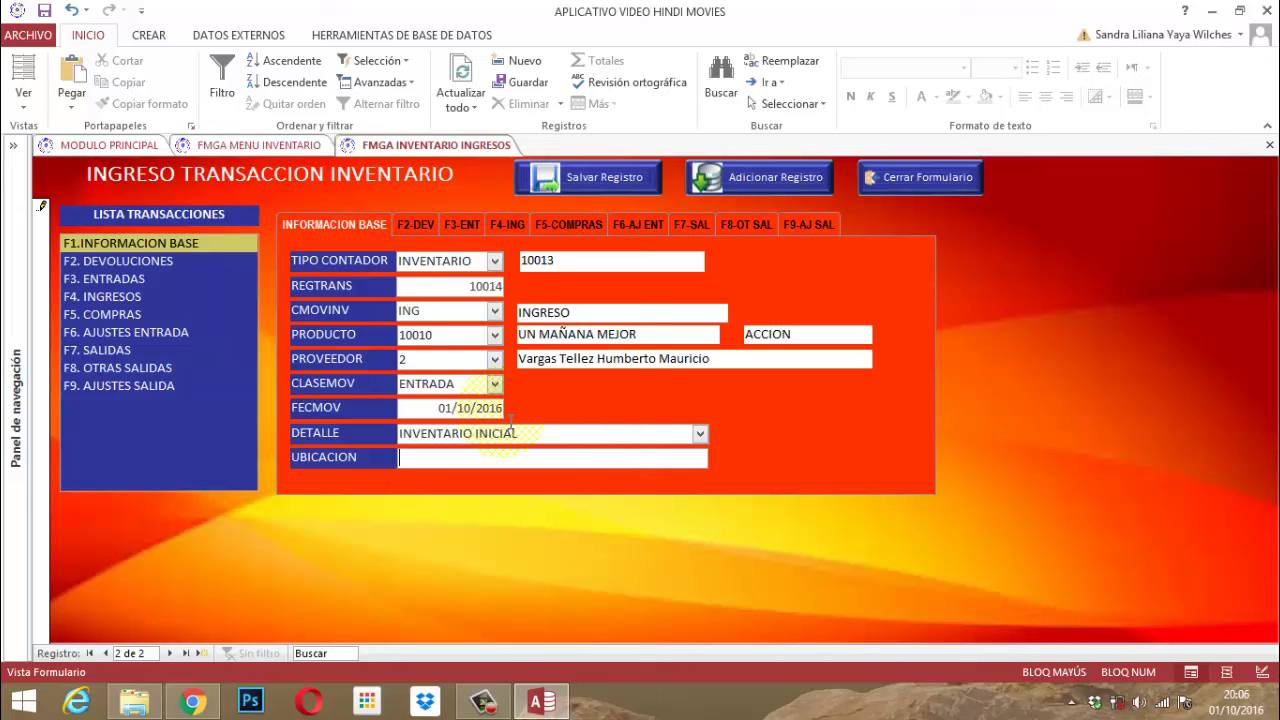
text(GAVETA A)
Fill in the F4 INGRESOS page with transaction type ING, CANTIDAD 55 and COSTO 1000.
click(95, 296)
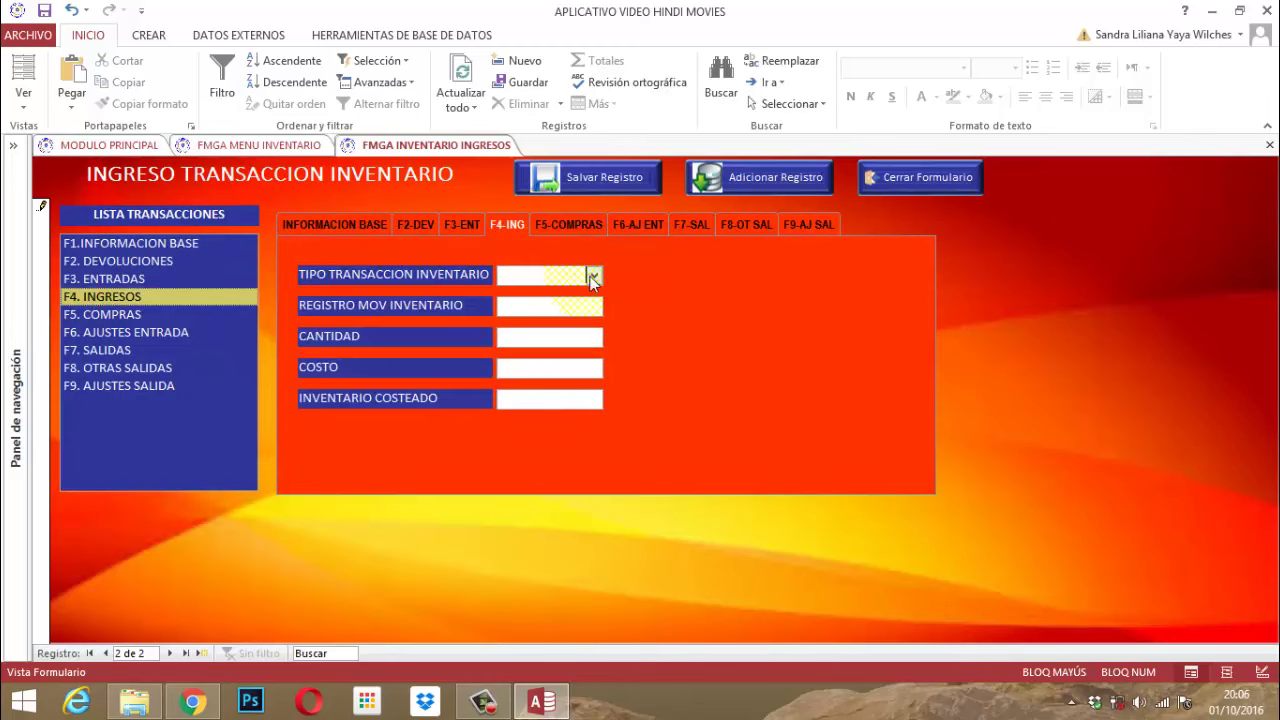
click(595, 275)
click(524, 391)
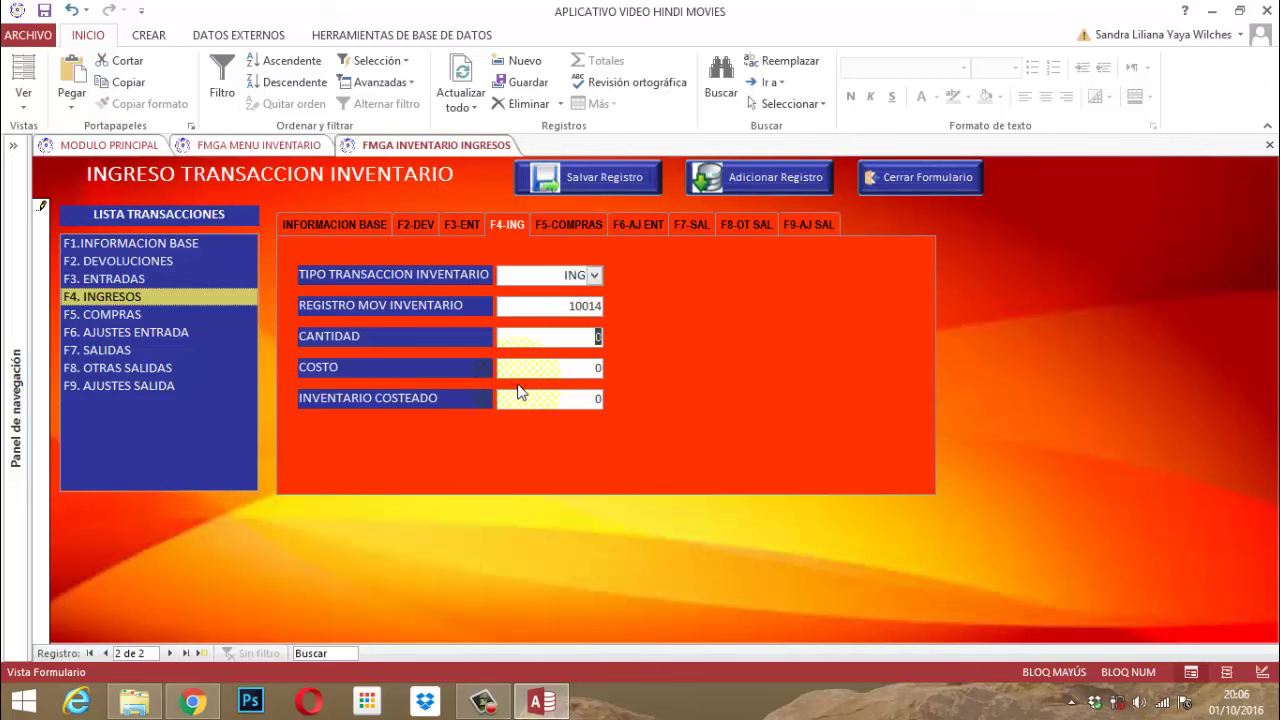
text(55)
key(Return)
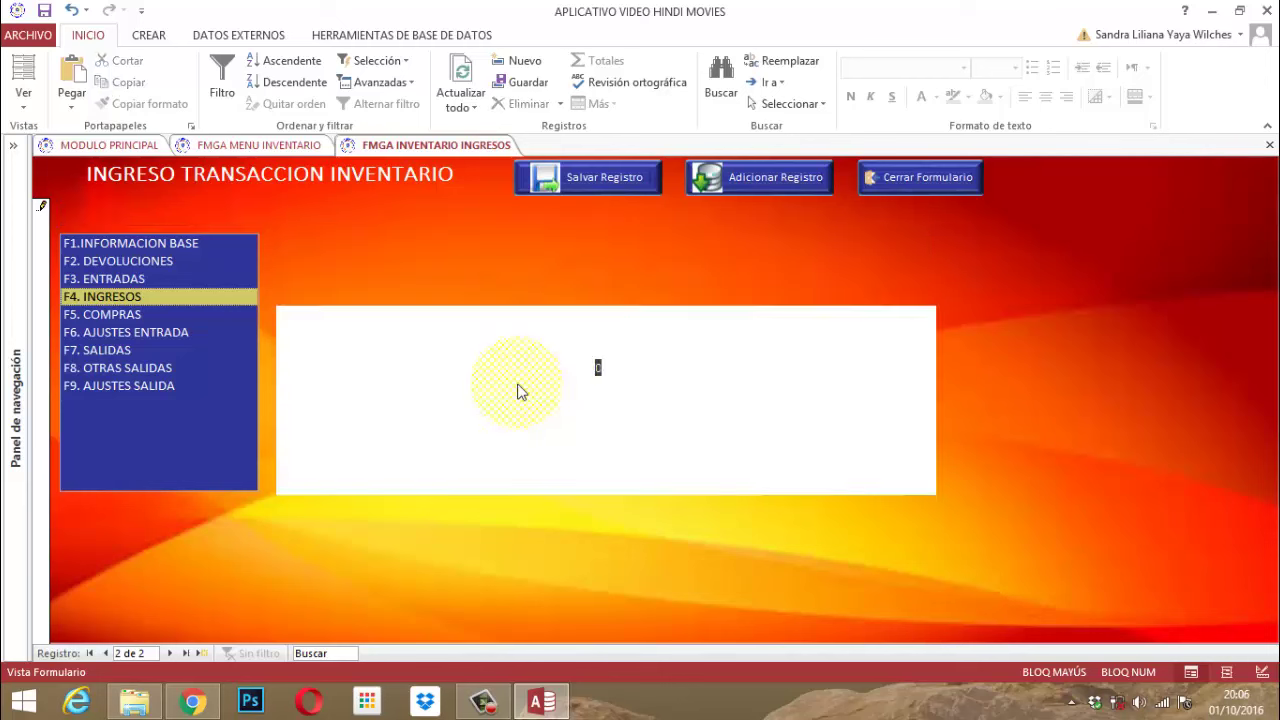
text(1000)
key(Return)
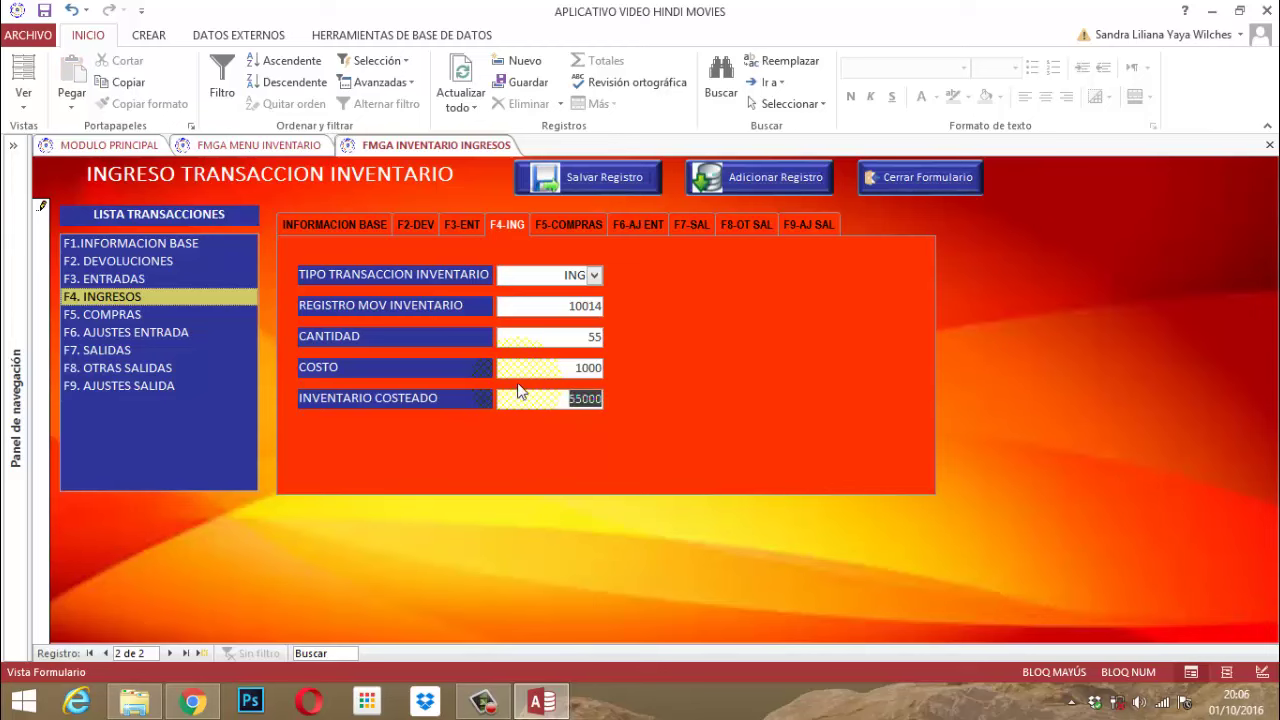
Save the inventory transaction record and close the transaction entry form.
click(590, 177)
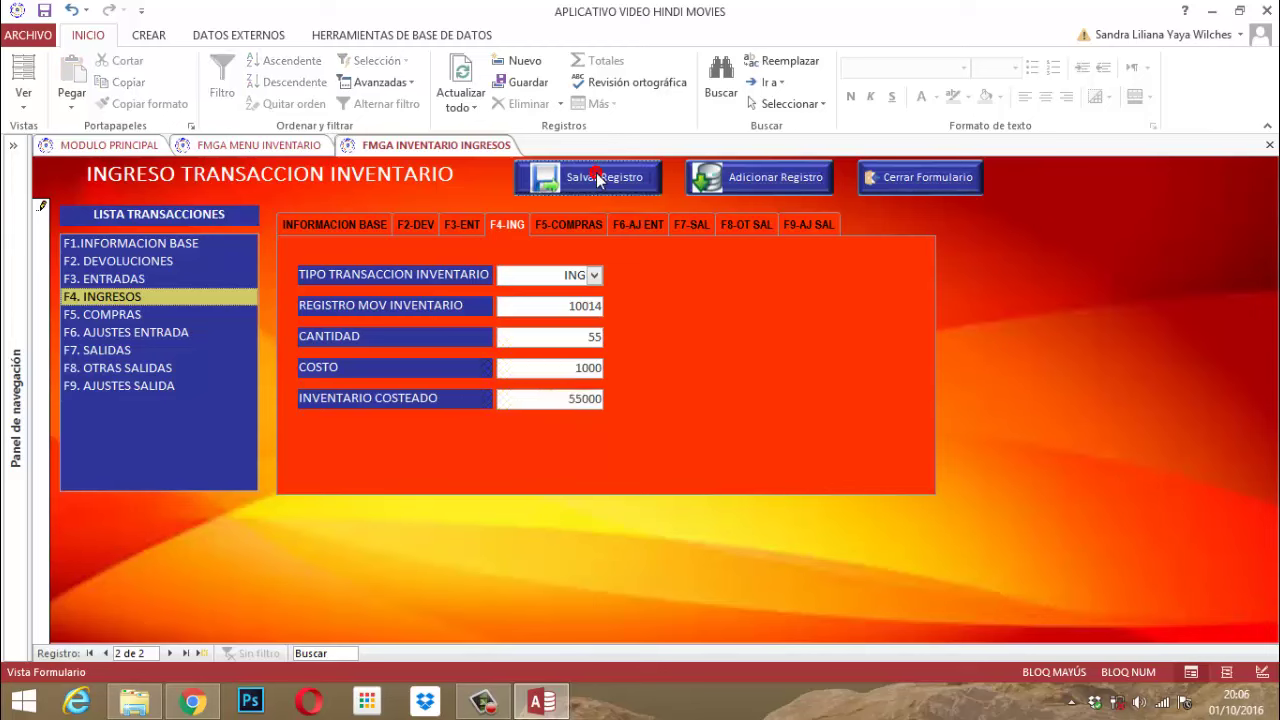
click(921, 172)
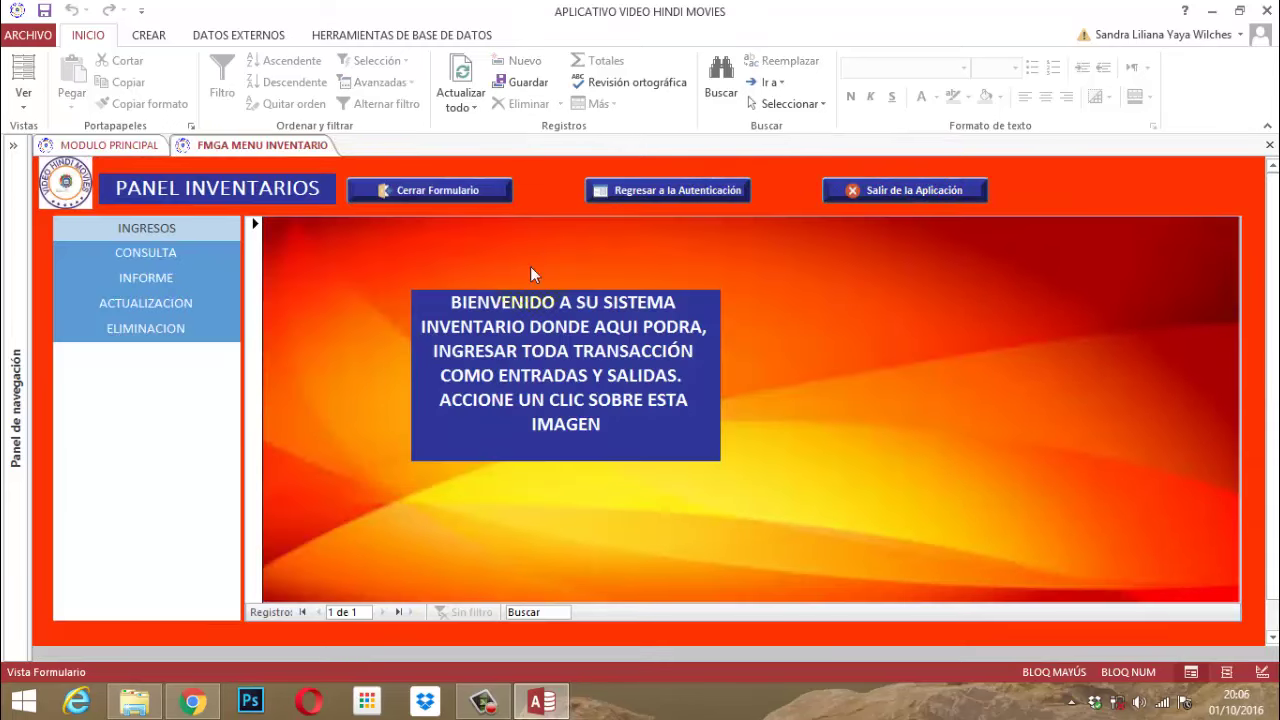
Look through the CONSULTA, INFORME, ACTUALIZACION and ELIMINACION pages of the inventory panel and return to INGRESOS.
click(168, 255)
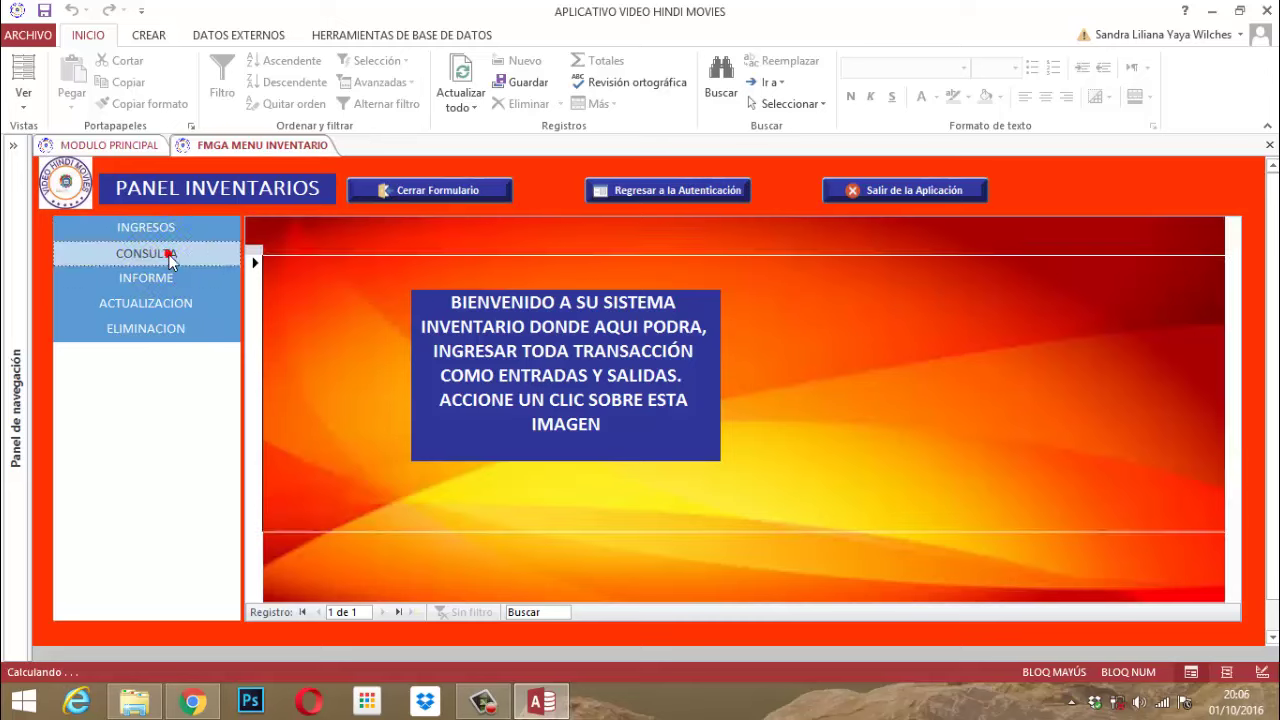
click(160, 278)
click(150, 305)
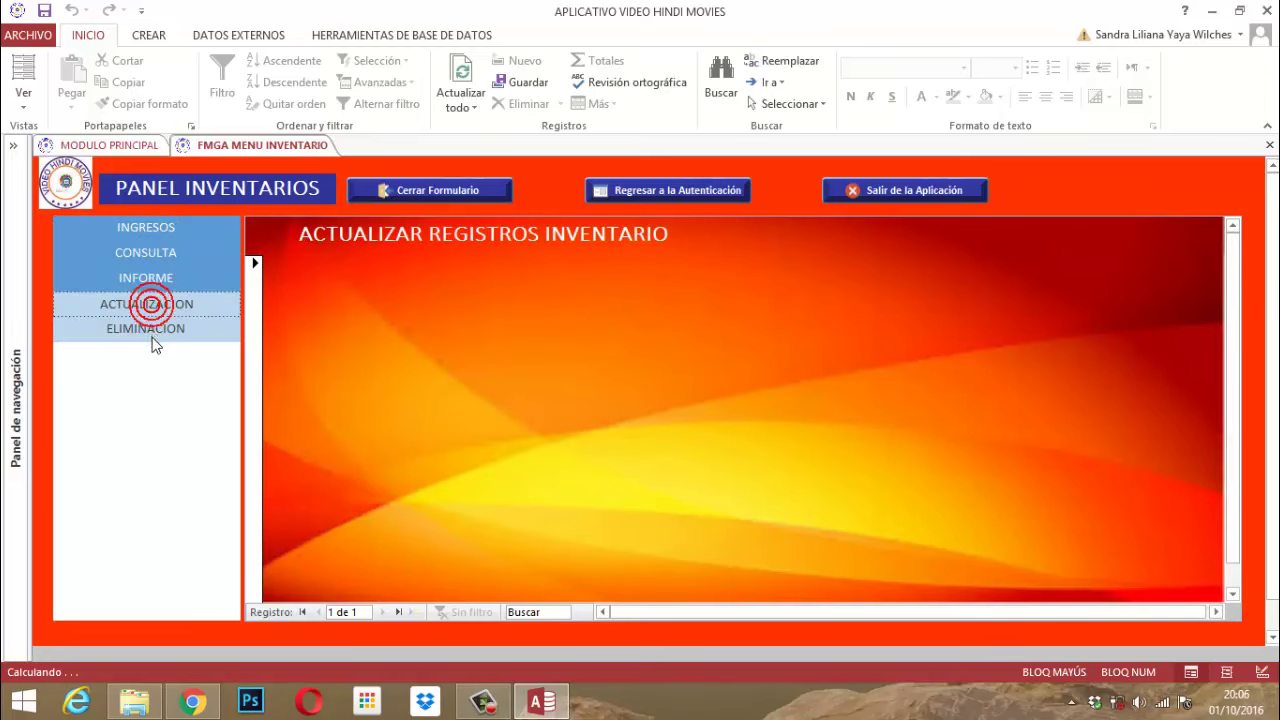
click(150, 332)
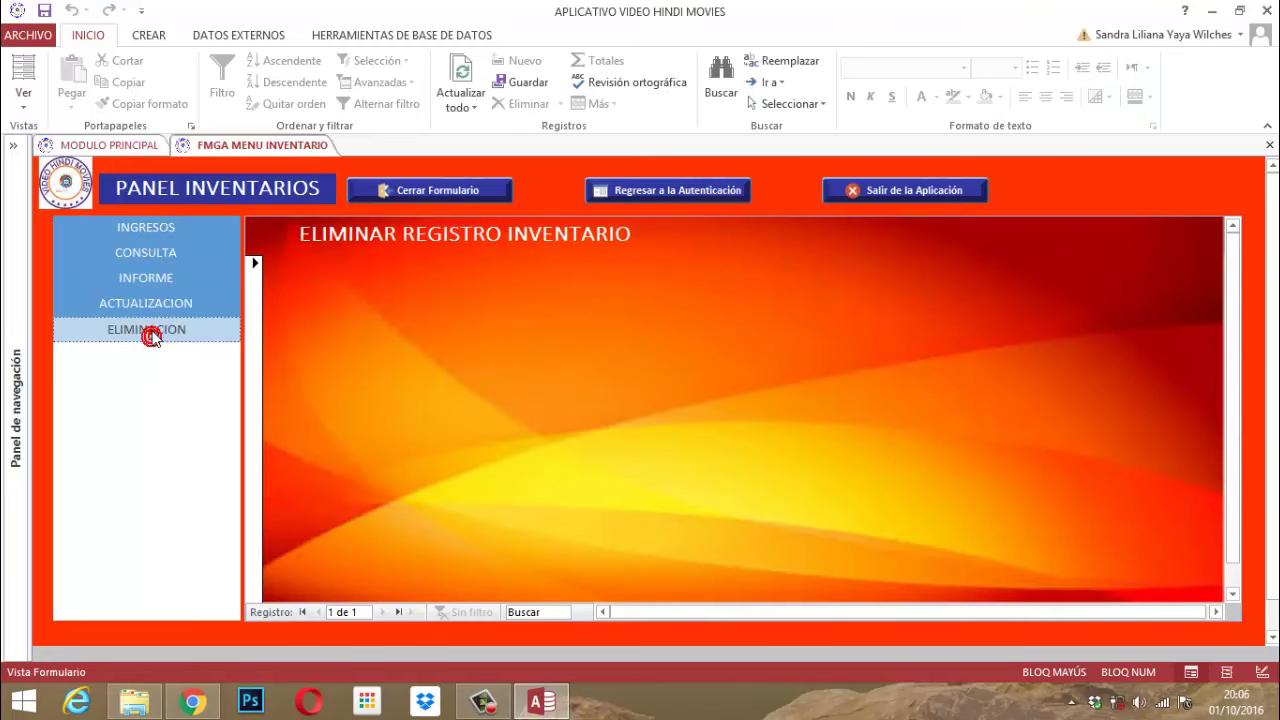
click(140, 233)
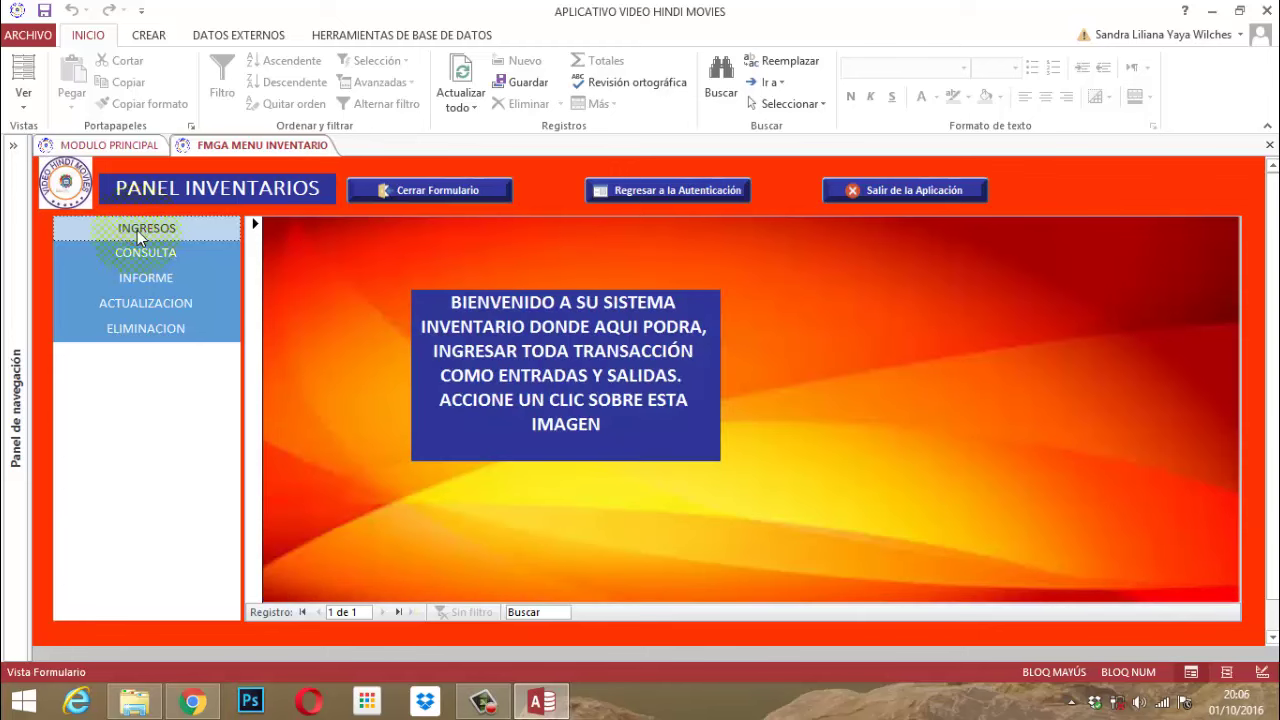